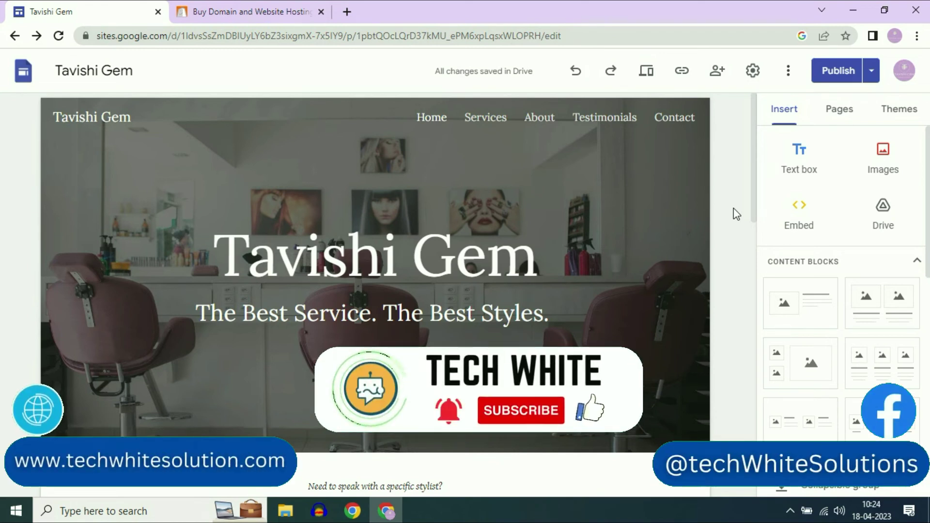
Copy the published link sites.google.com/view/tavishi-gem/home and open a new blank browser tab
scroll(685, 264, down, 12)
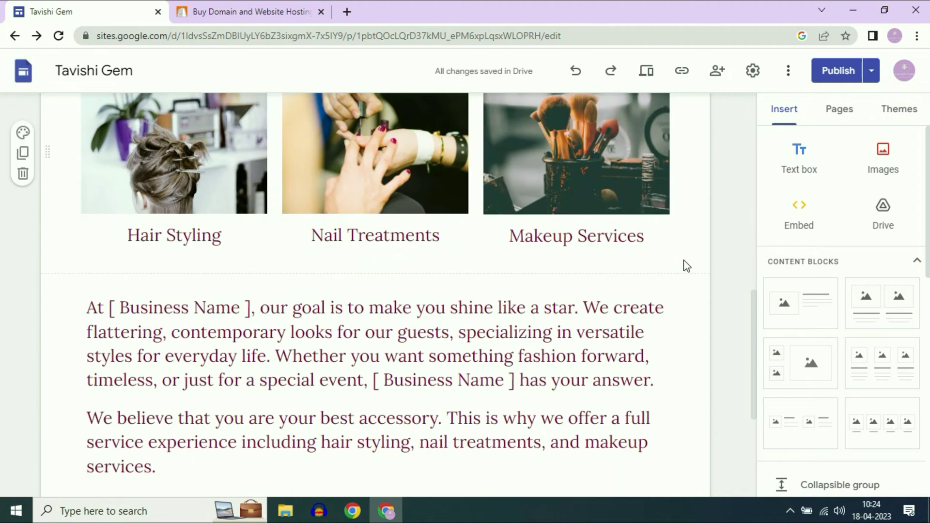
scroll(687, 266, up, 4)
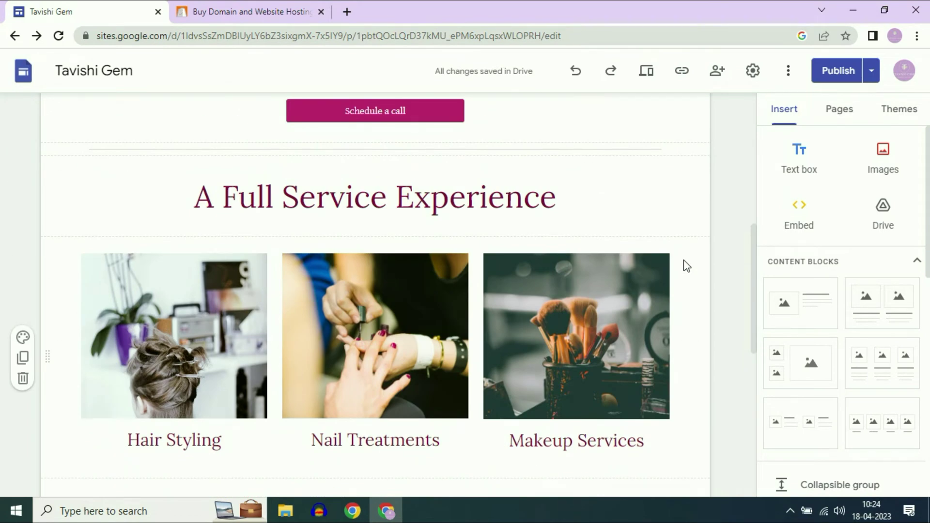
scroll(687, 266, up, 8)
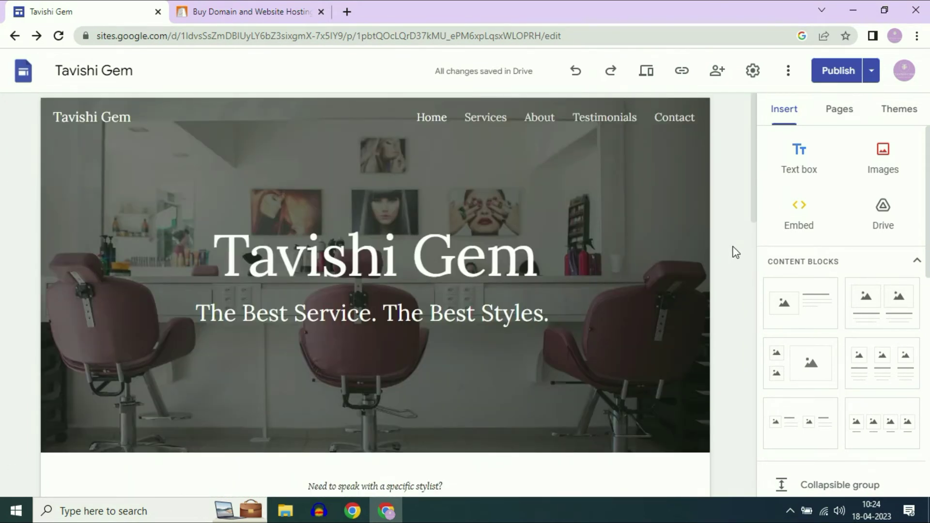
click(683, 73)
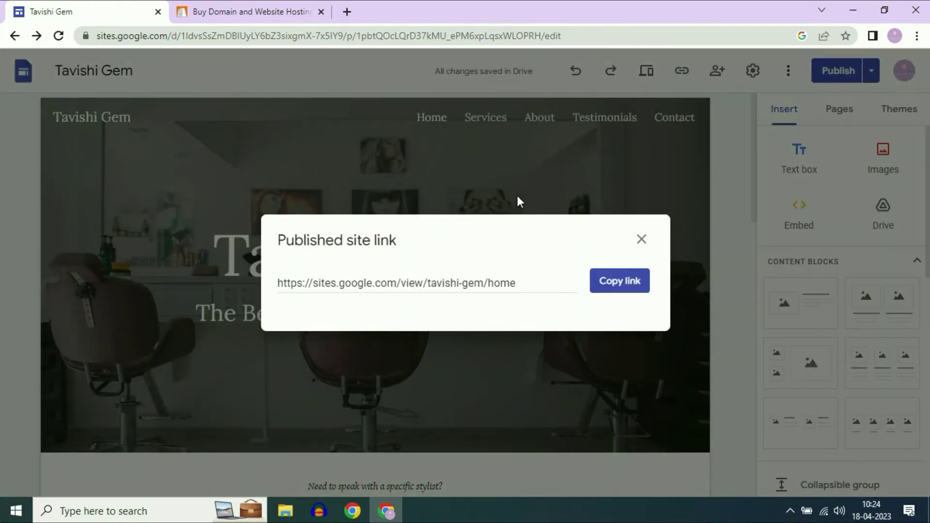
click(479, 286)
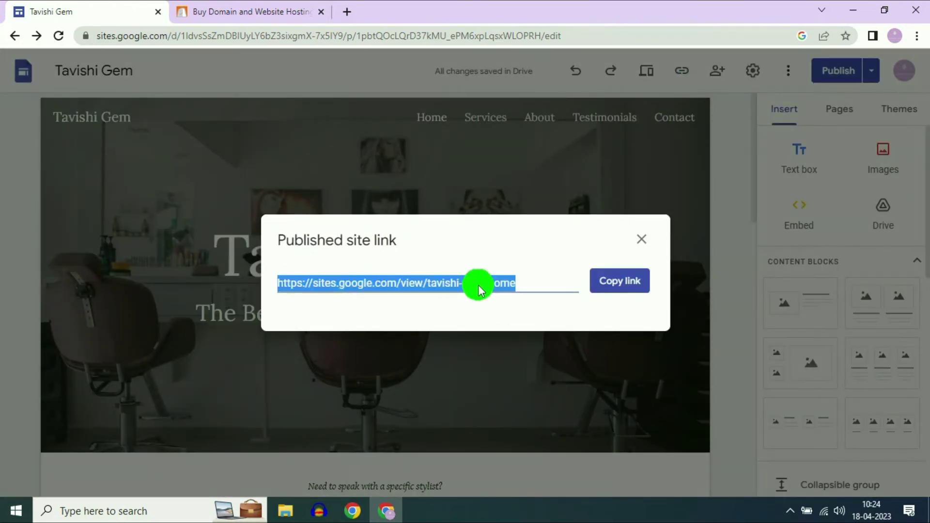
click(620, 281)
click(347, 11)
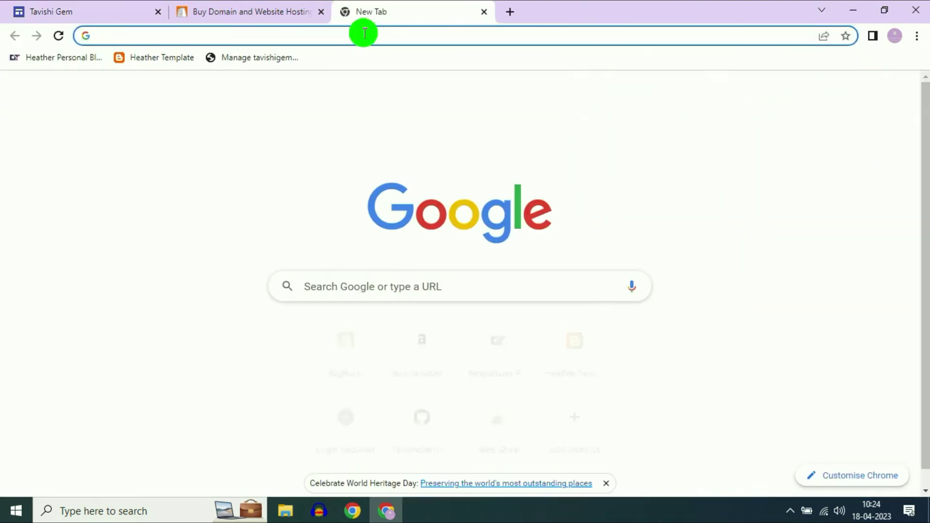
Load the pasted link to review the live Tavishi Gem site, then close its tab
right_click(365, 33)
click(395, 121)
key(Return)
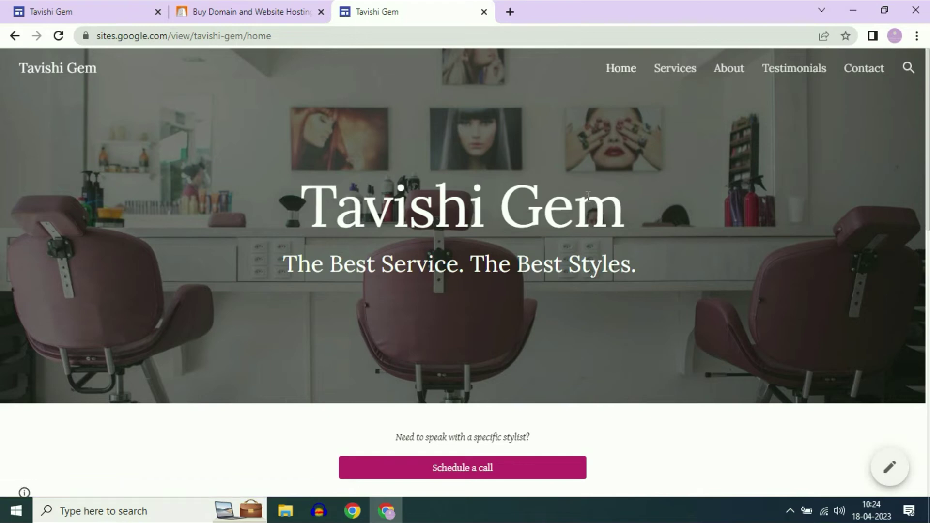
scroll(587, 195, down, 10)
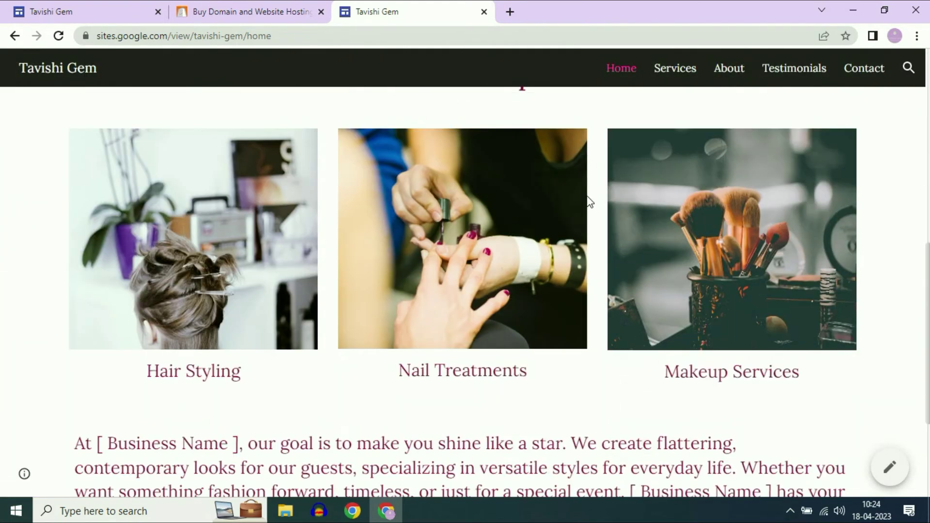
scroll(589, 201, down, 4)
scroll(867, 302, up, 14)
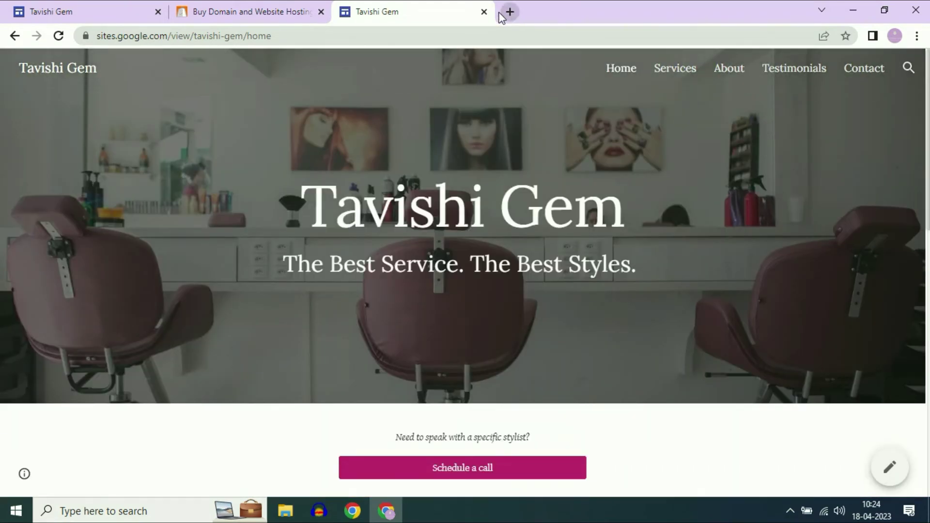
click(484, 11)
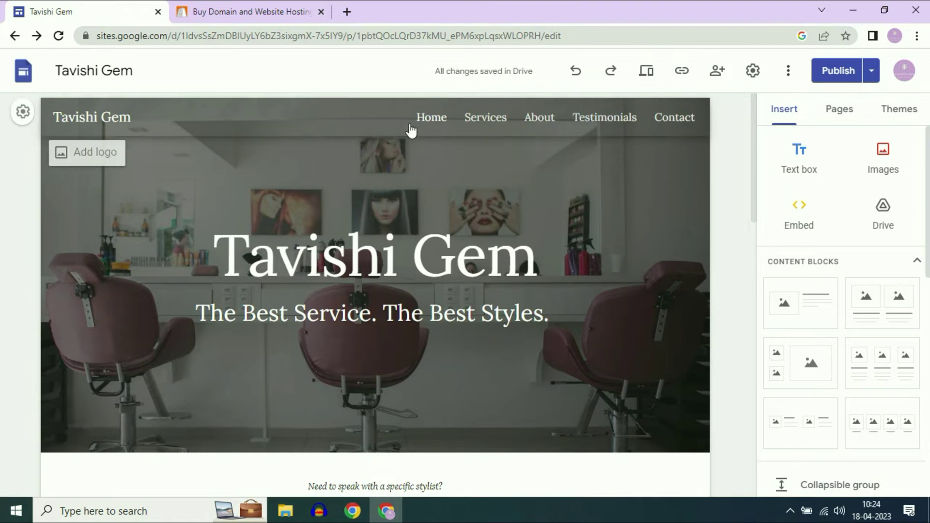
scroll(722, 222, down, 3)
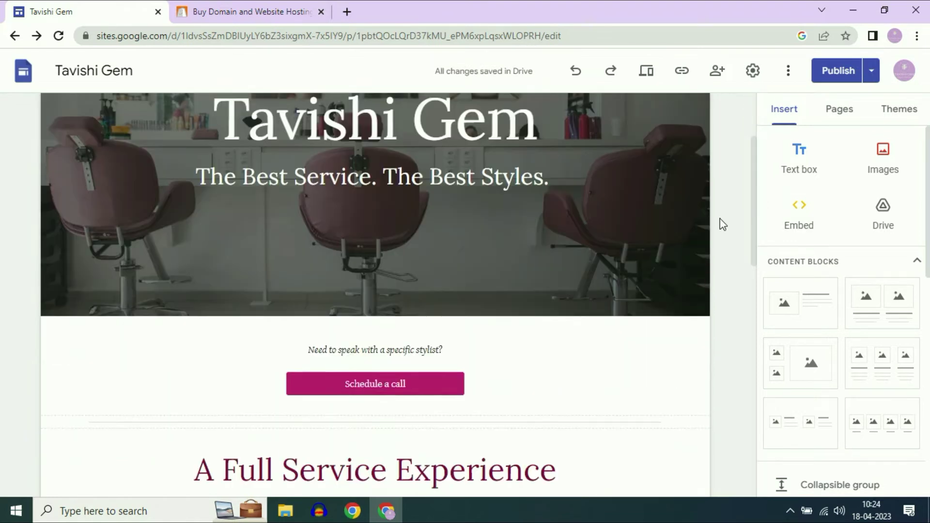
scroll(722, 225, up, 3)
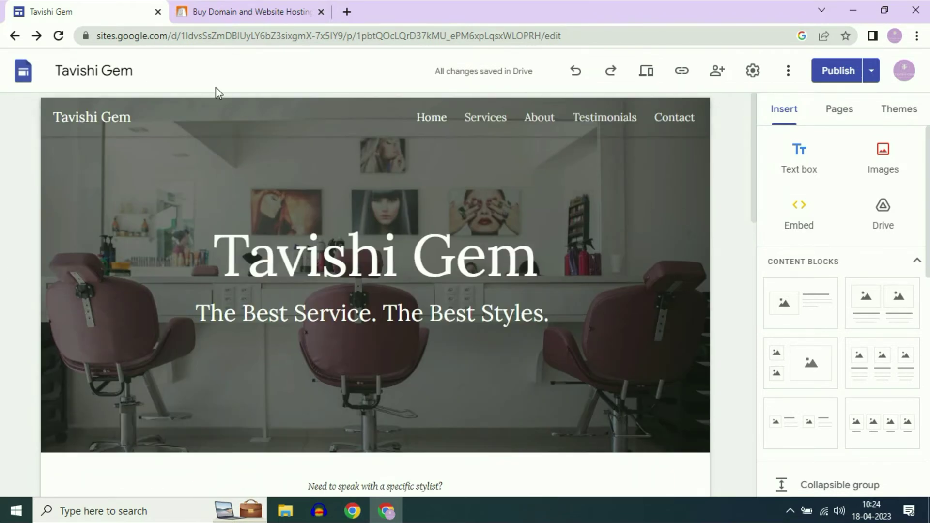
Check the BigRock orders dashboard listing tavishigem.in, then return to the Tavishi Gem editor
click(237, 13)
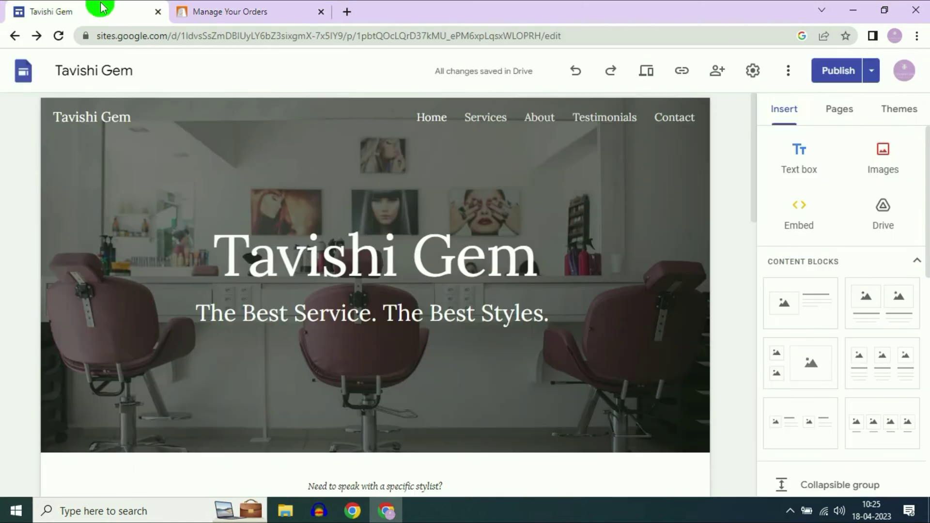
click(102, 11)
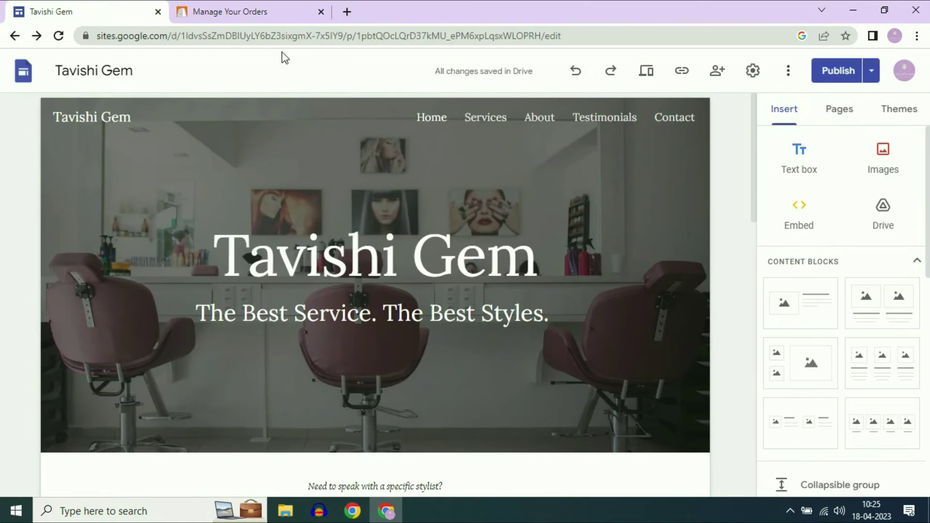
Start custom domain setup from Settings > Custom domains, choosing a third-party domain
click(753, 73)
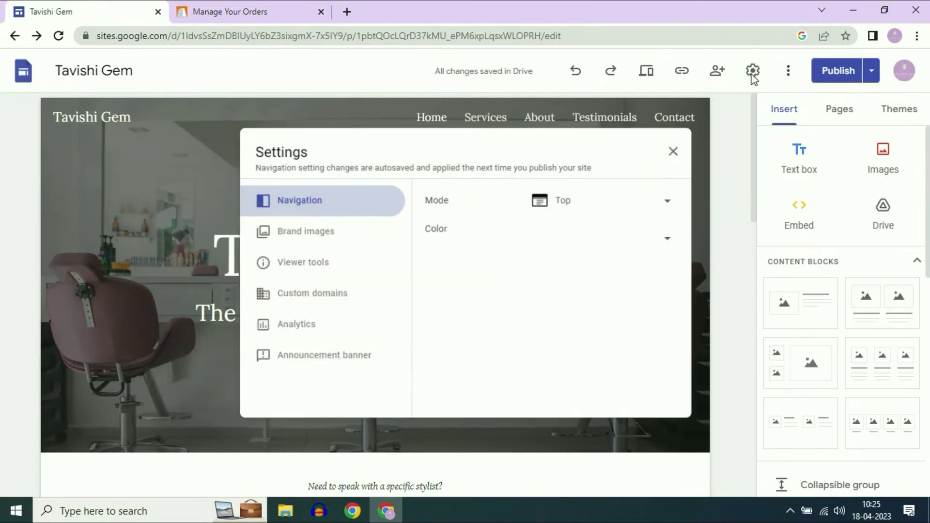
click(293, 296)
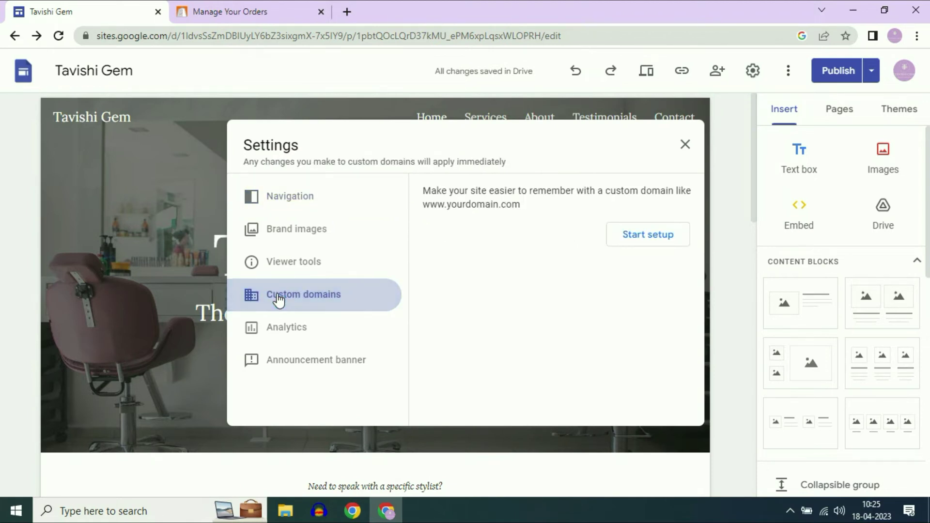
click(640, 240)
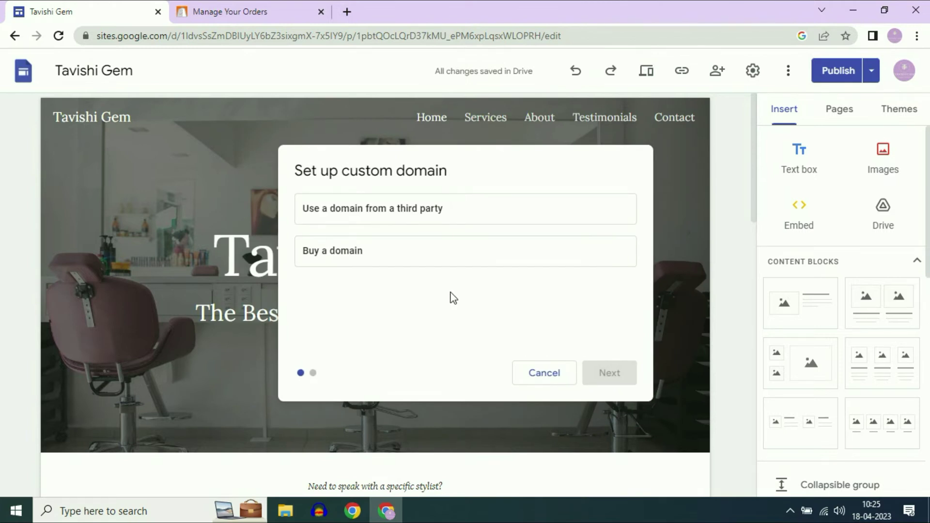
click(443, 216)
Copy tavishigem.in from the BigRock domain order and paste it as the third-party domain
click(619, 374)
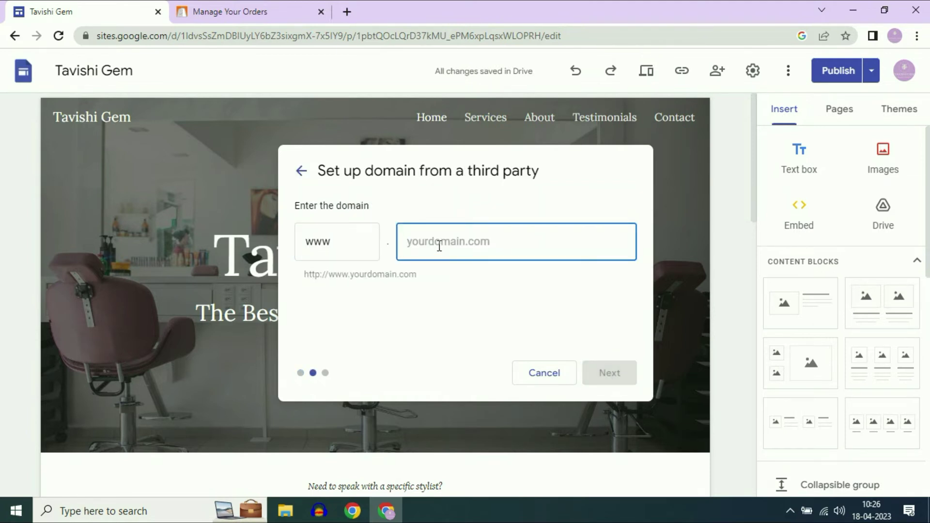
click(271, 10)
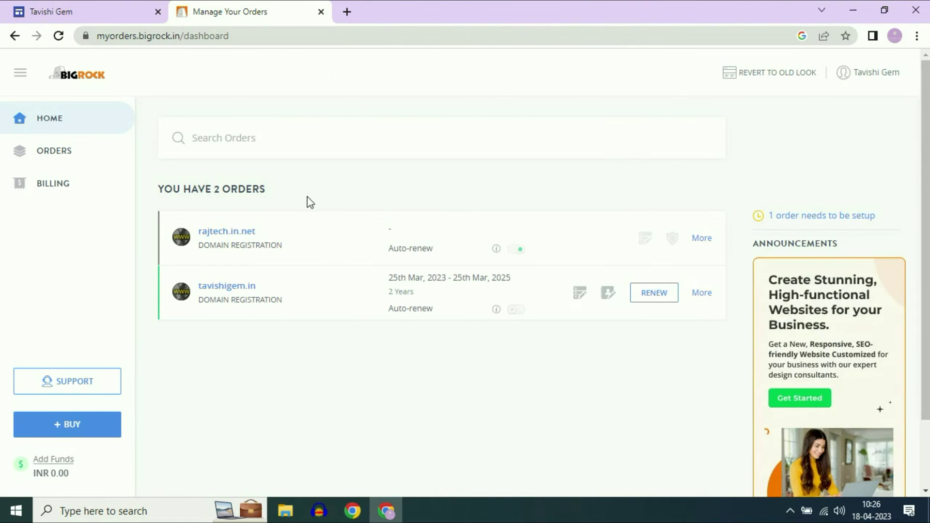
click(235, 287)
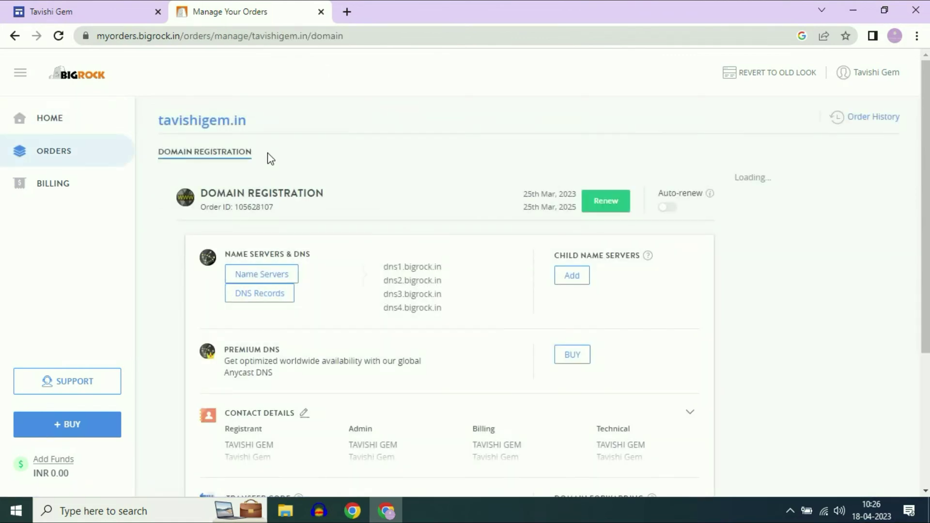
drag(285, 125, 159, 127)
right_click(185, 119)
click(198, 127)
click(100, 10)
right_click(425, 245)
click(468, 357)
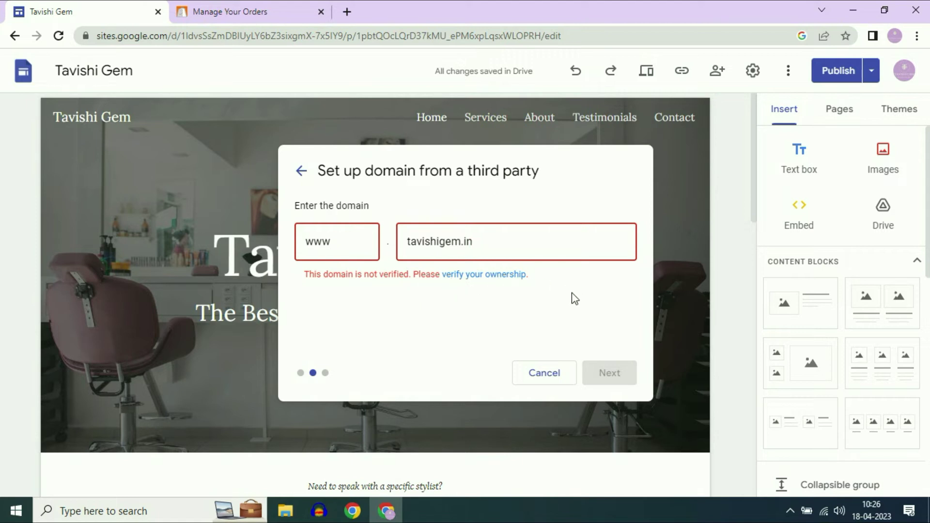
click(493, 280)
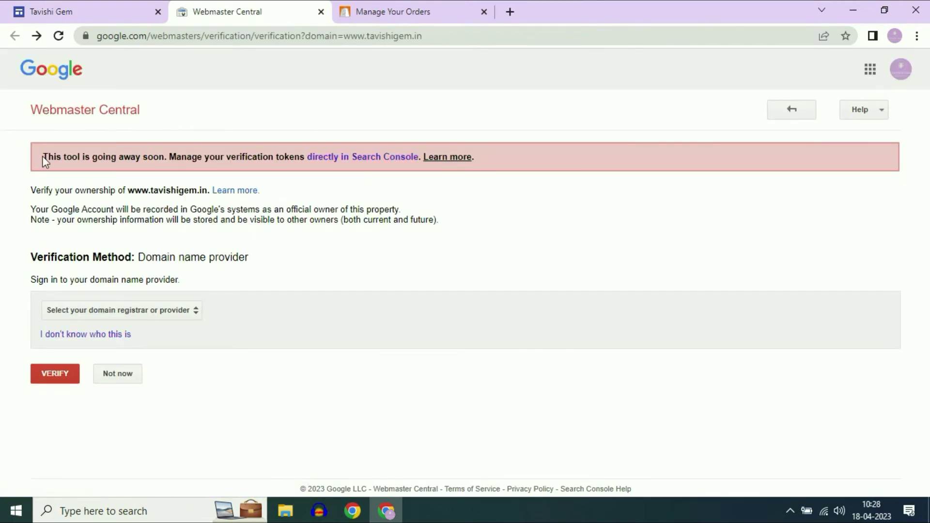
drag(43, 156, 426, 156)
click(468, 110)
click(363, 160)
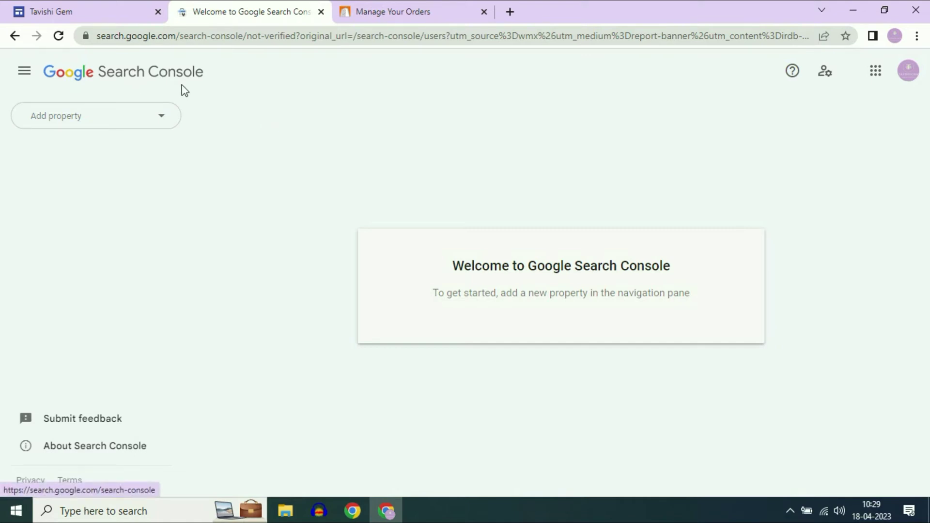
Close the third-party domain dialog in the Tavishi Gem editor, then return to Search Console
click(100, 12)
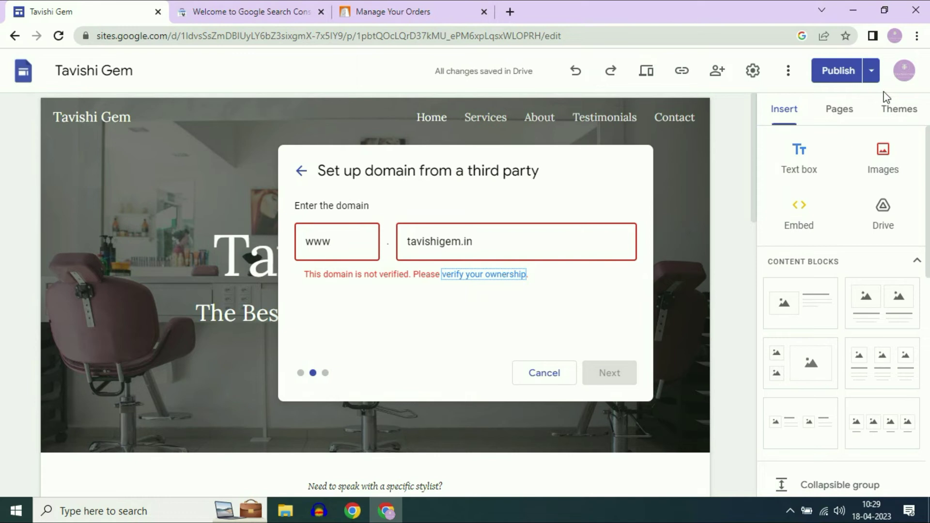
key(Escape)
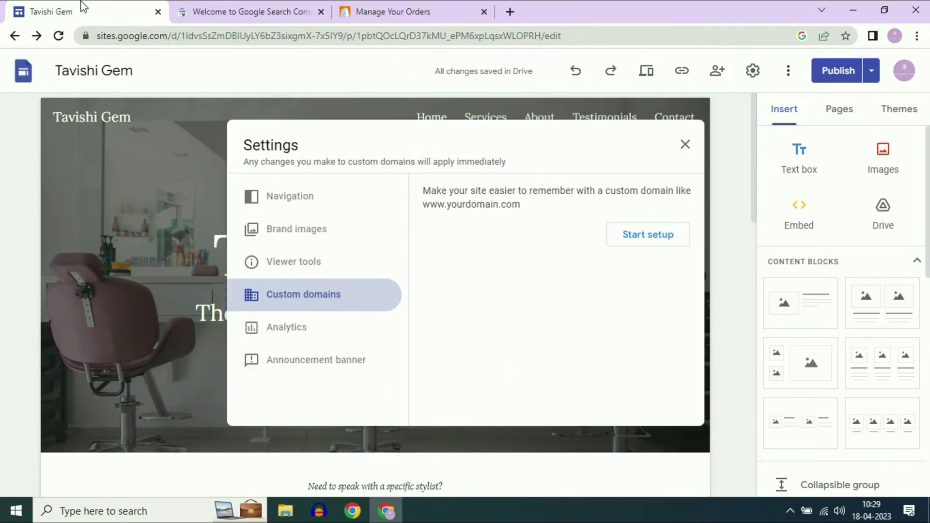
click(266, 10)
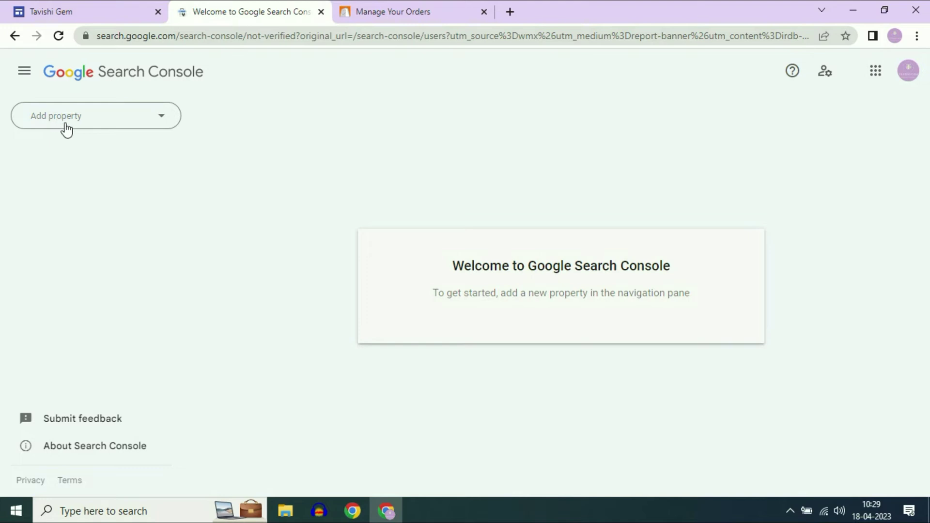
Add a new Domain property with tavishigem.in pasted in and continue to verification
click(162, 115)
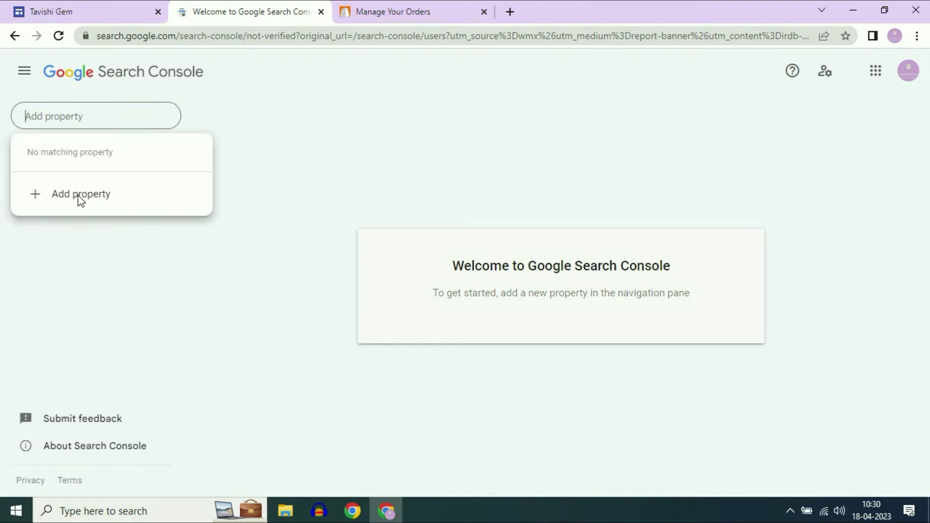
click(52, 199)
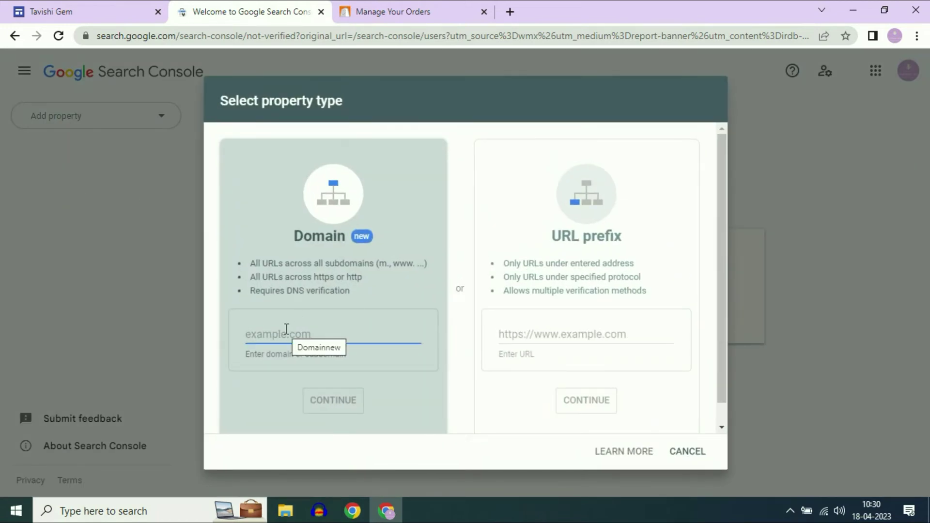
right_click(272, 334)
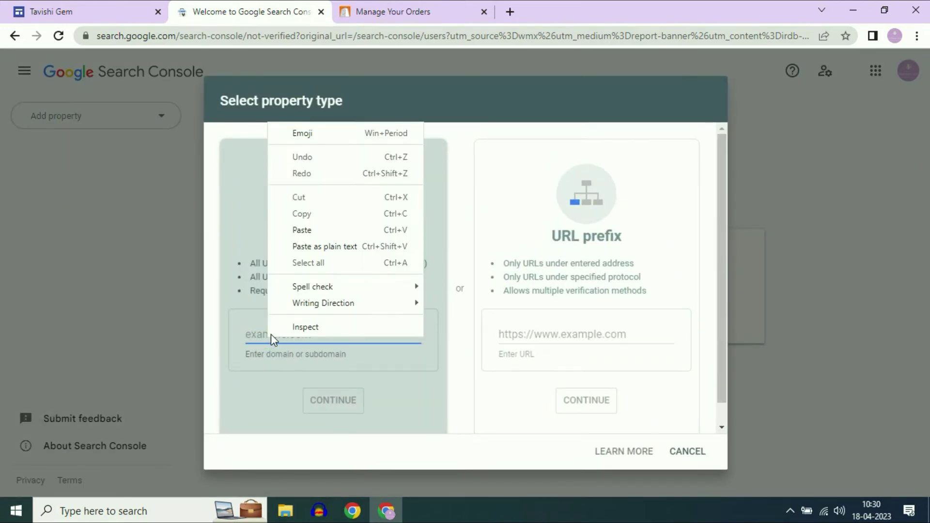
click(295, 234)
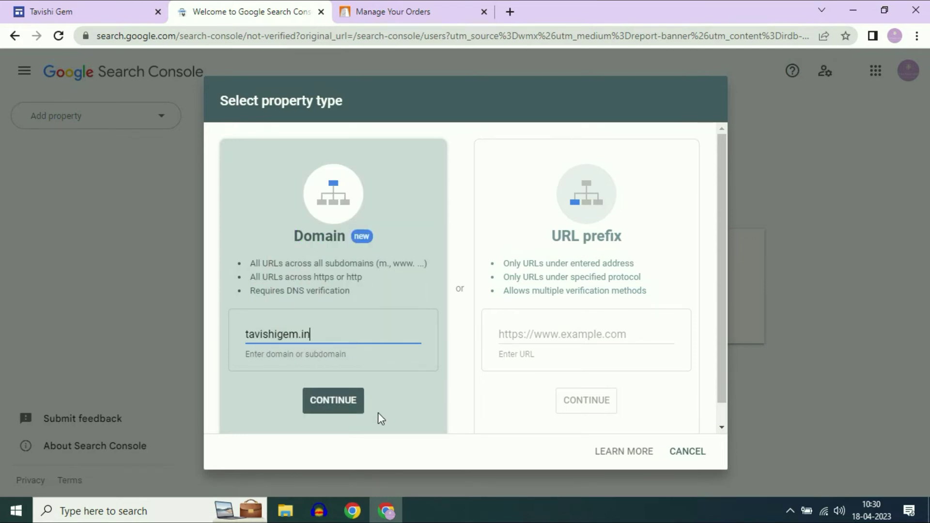
click(343, 401)
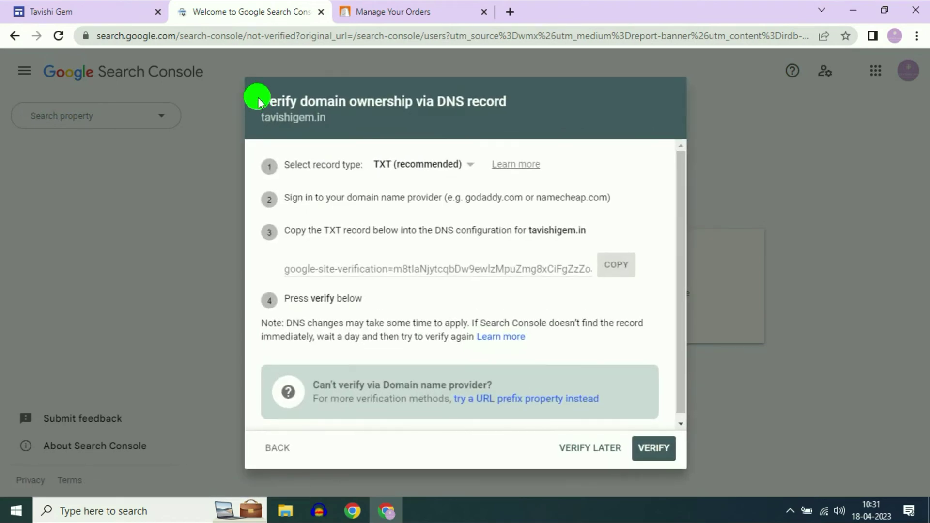
Choose CNAME as the record type for verifying tavishigem.in ownership
drag(258, 97, 487, 95)
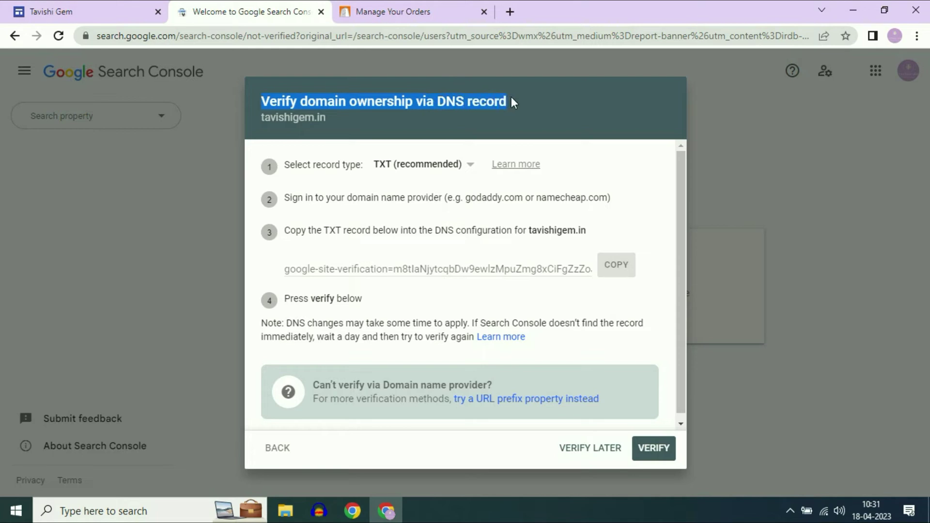
click(284, 107)
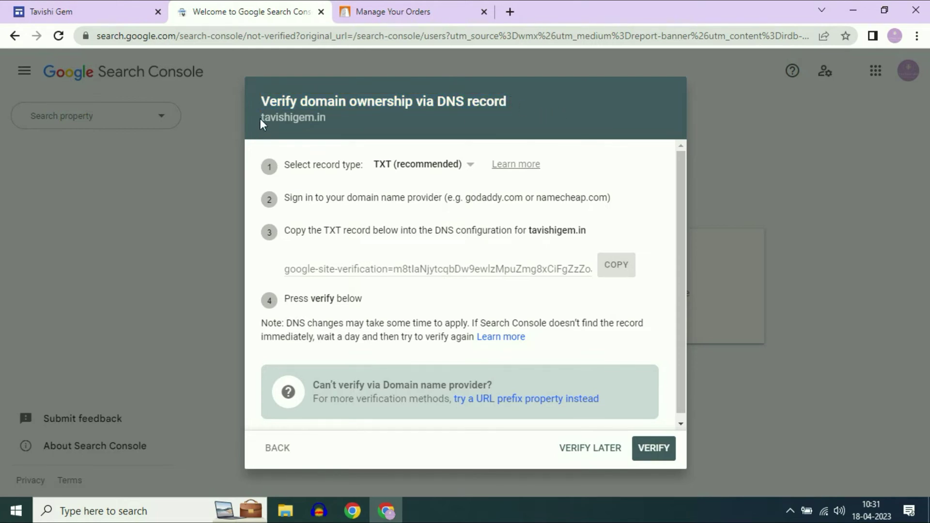
drag(259, 119, 328, 112)
click(367, 121)
click(463, 165)
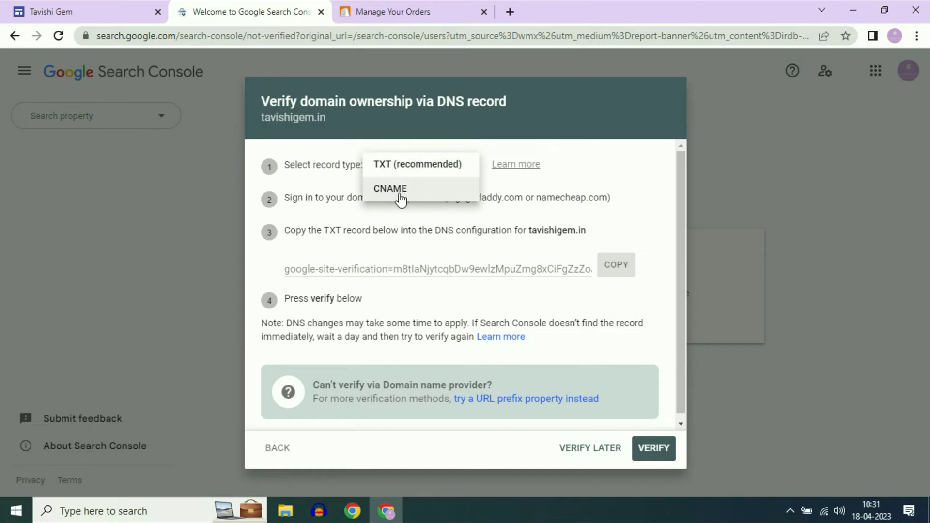
click(409, 194)
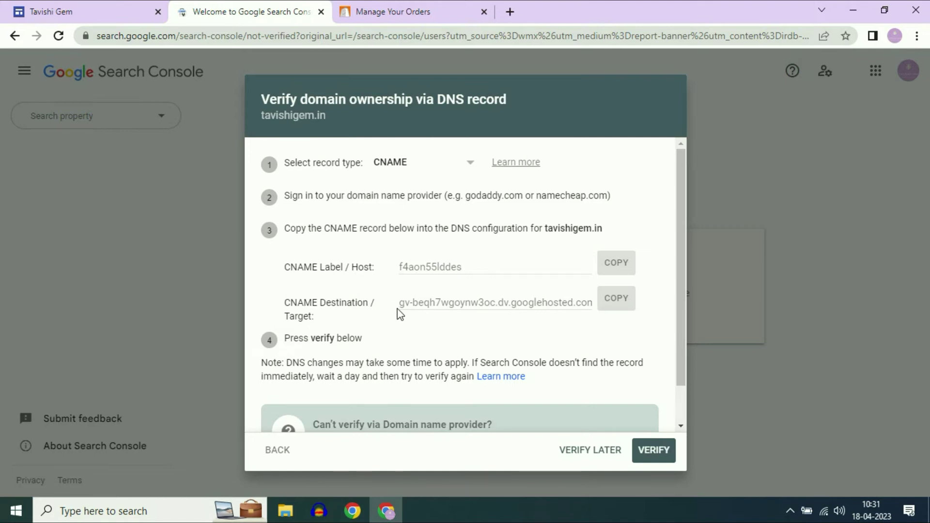
Show the CNAME records section of tavishigem.in's DNS manager in BigRock, then return to Search Console
click(424, 15)
scroll(436, 205, down, 1)
scroll(436, 210, up, 1)
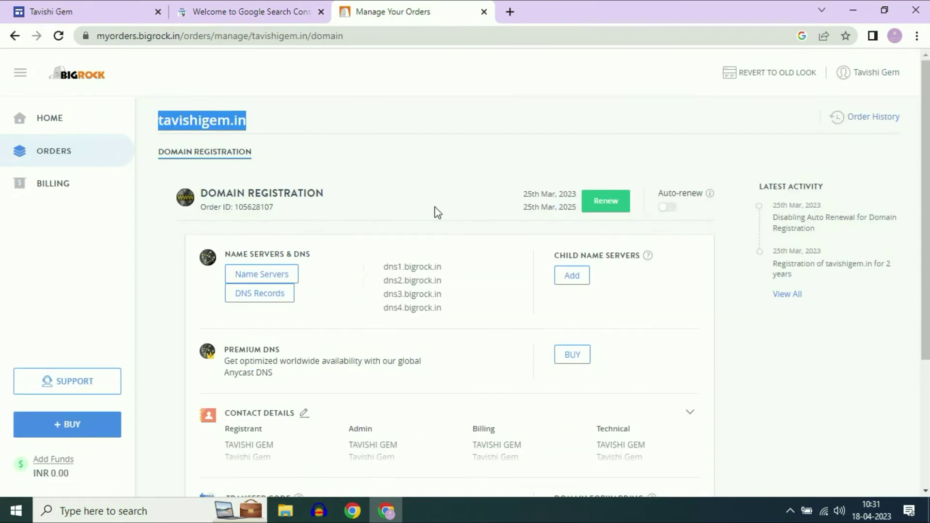
click(274, 300)
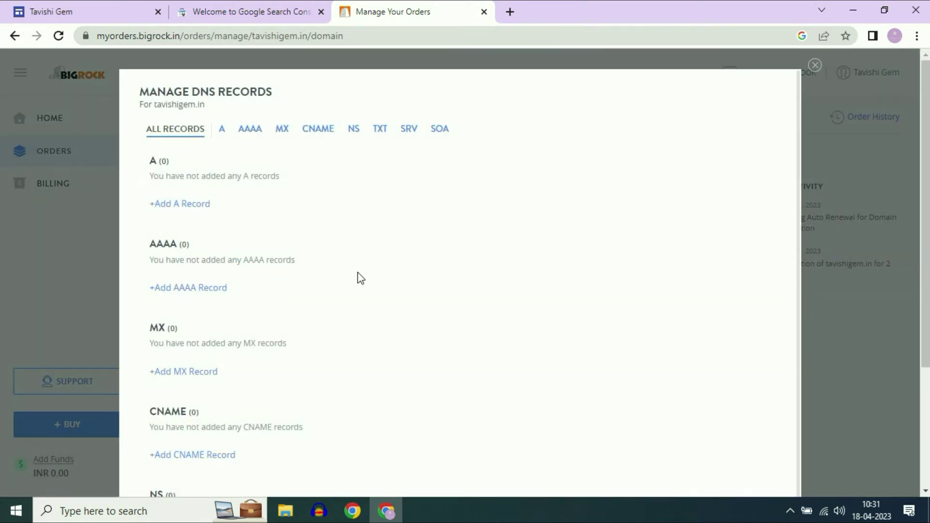
click(315, 135)
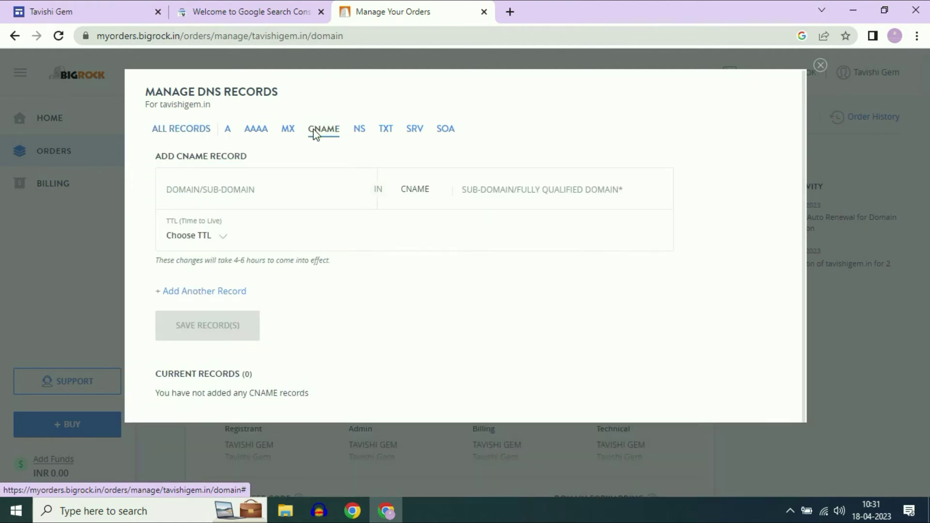
click(255, 12)
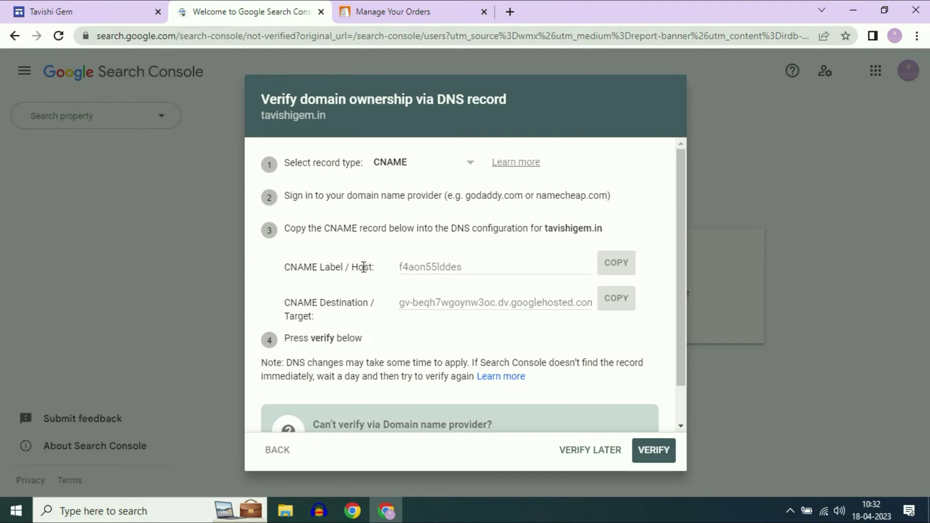
Copy the host label f4aon55lddes from Search Console into BigRock's CNAME host field
click(616, 269)
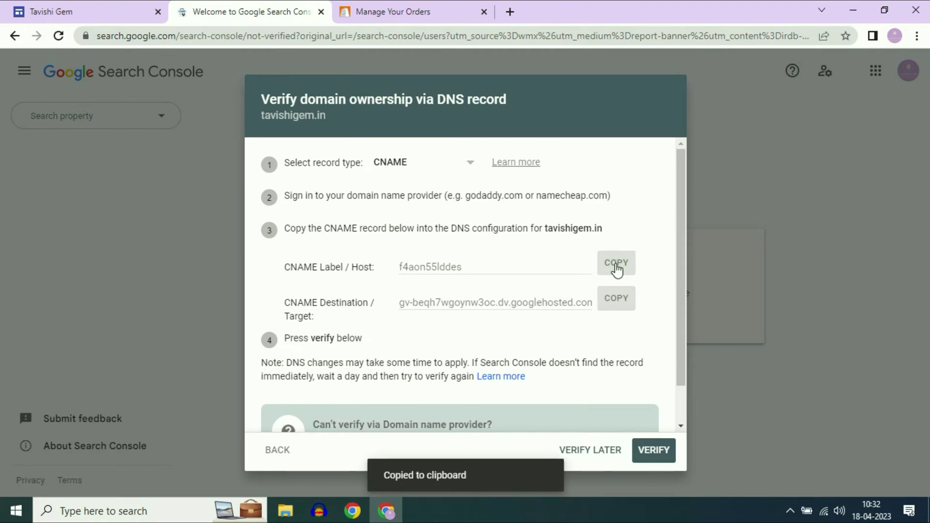
click(420, 16)
click(203, 188)
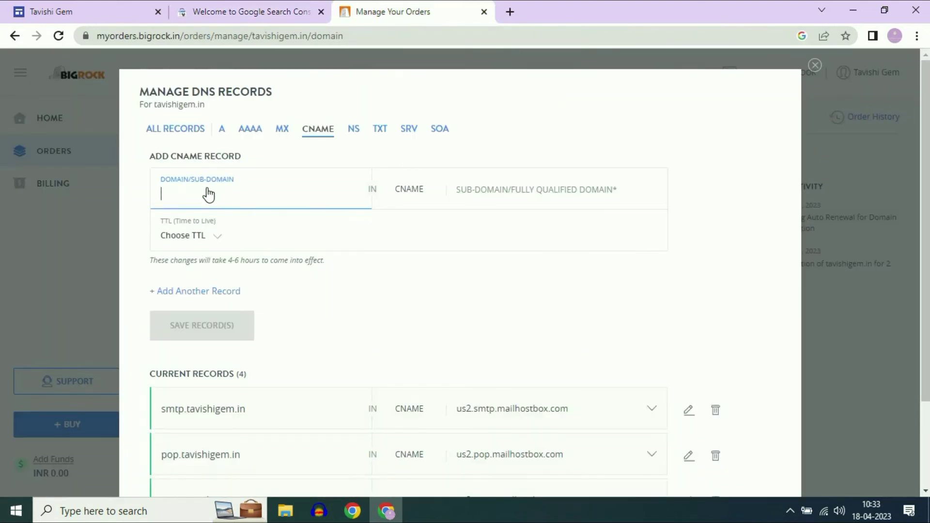
right_click(207, 189)
click(233, 295)
Set the destination to gv-beqh7wgoynw3oc.dv.googlehosted.com with a 2-hour TTL and save the record
click(256, 15)
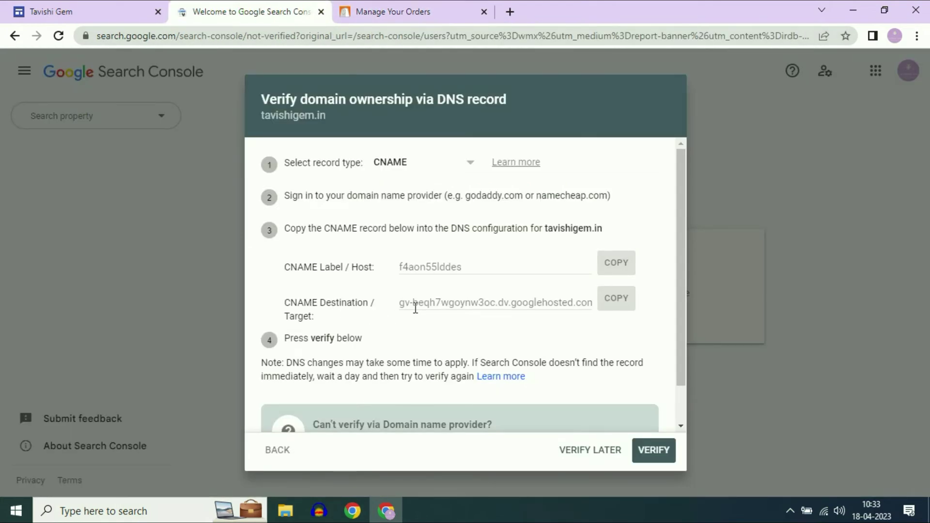
click(616, 298)
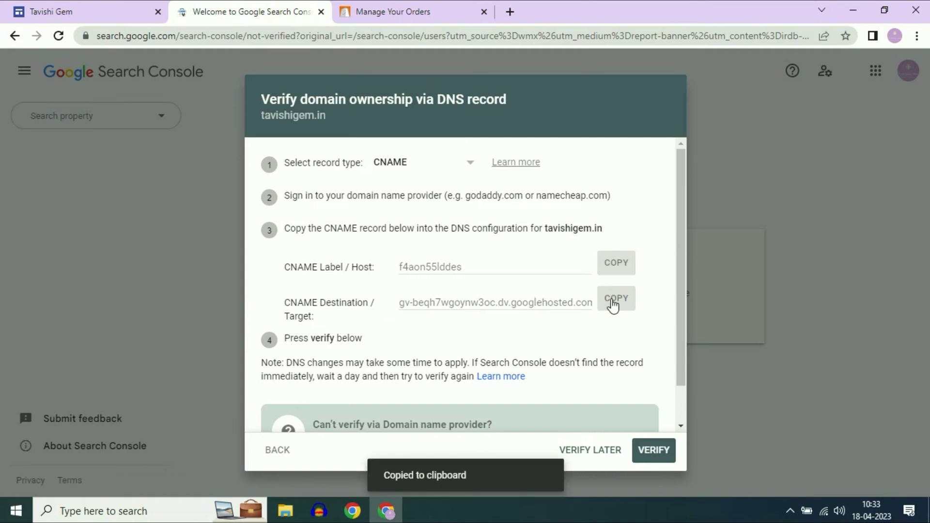
click(405, 14)
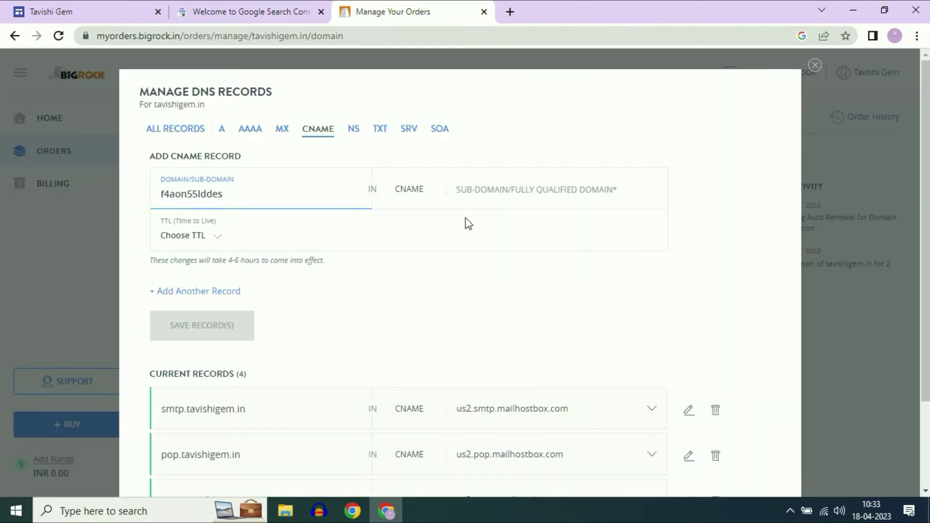
click(481, 198)
right_click(481, 195)
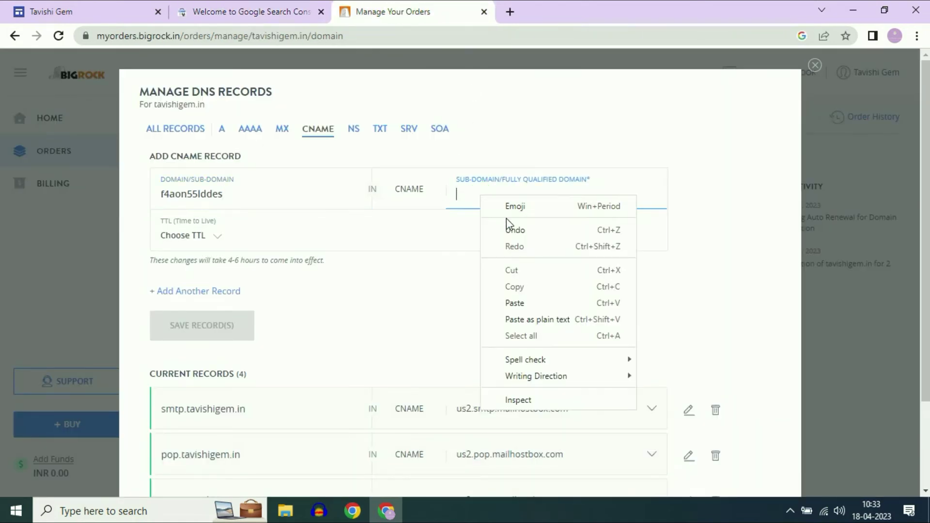
click(514, 301)
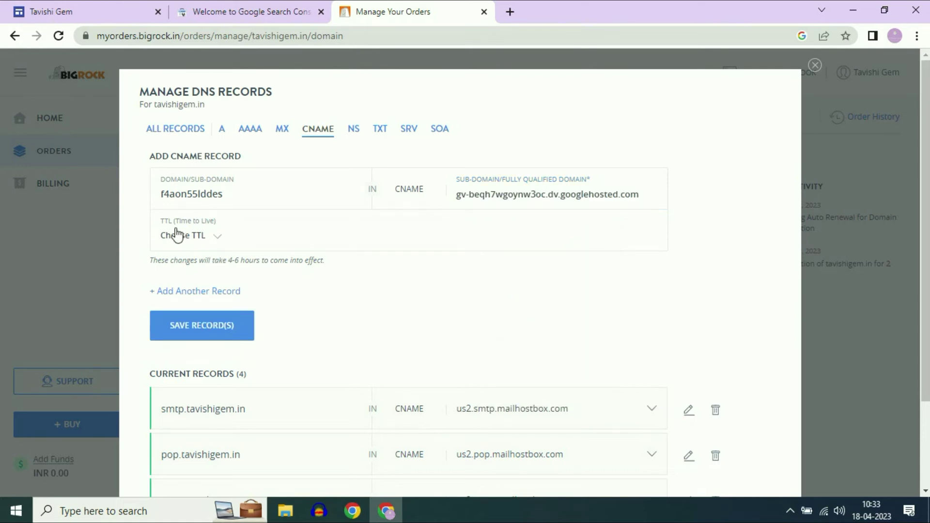
click(217, 236)
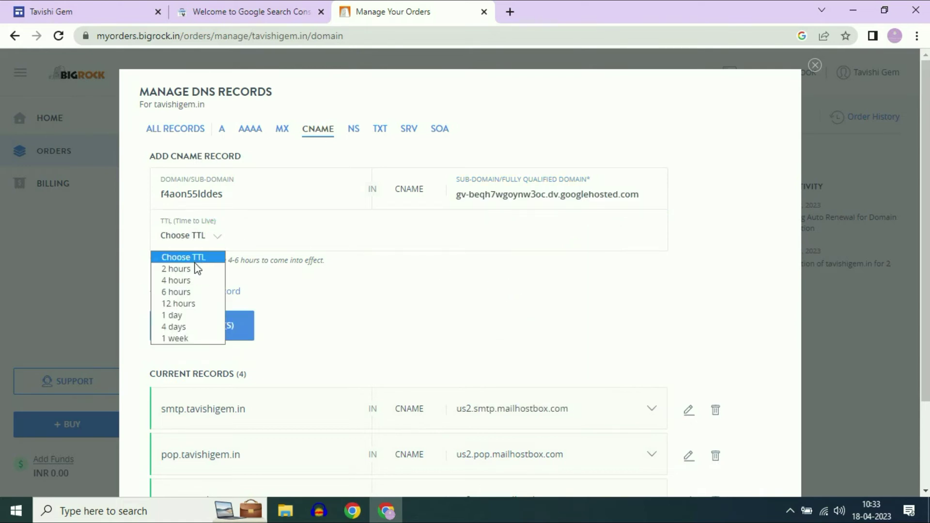
click(195, 272)
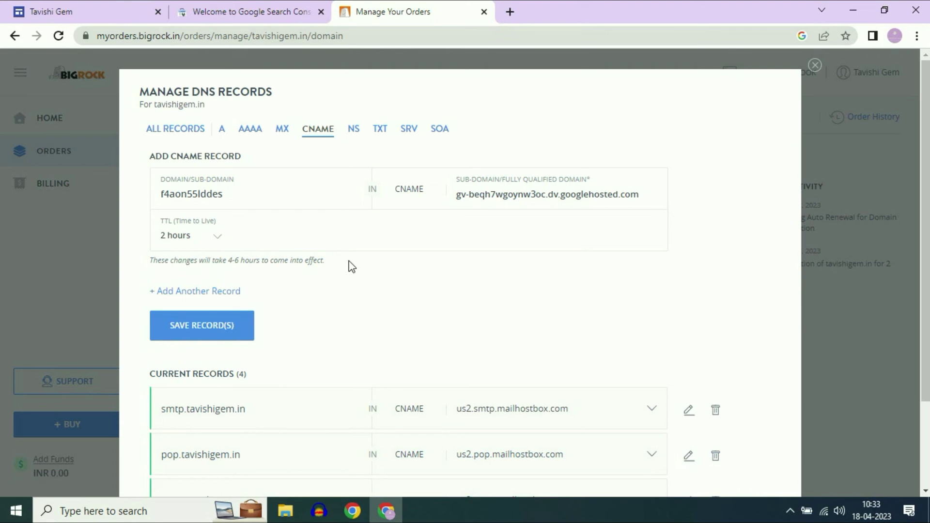
click(199, 331)
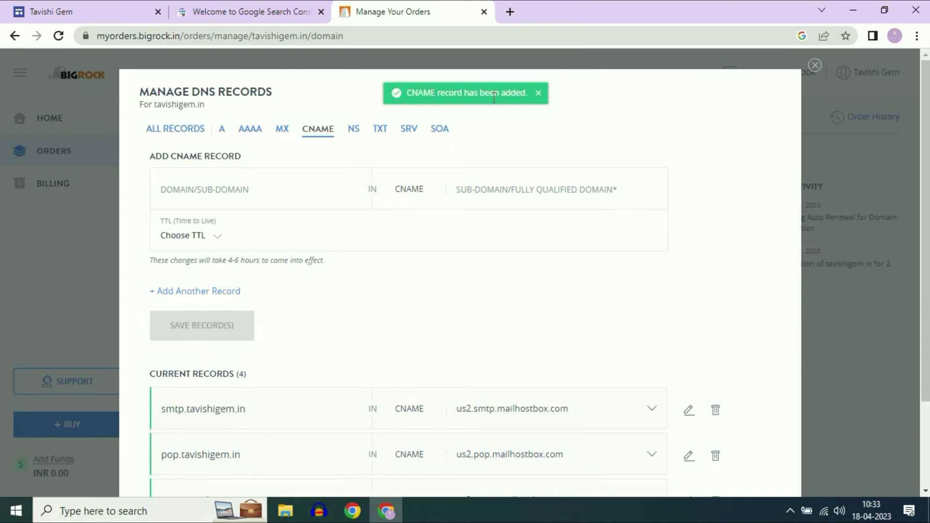
Review the CNAME list, then close the DNS records manager
scroll(482, 146, down, 3)
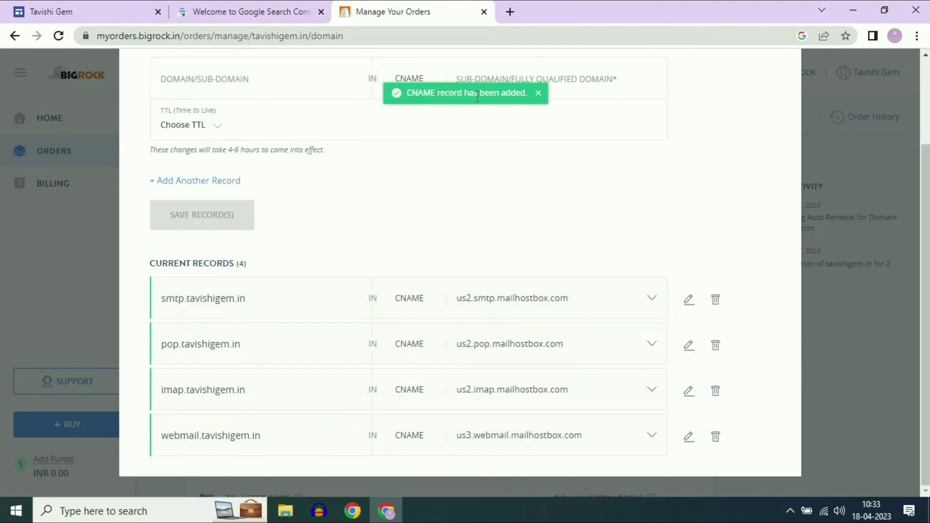
click(298, 256)
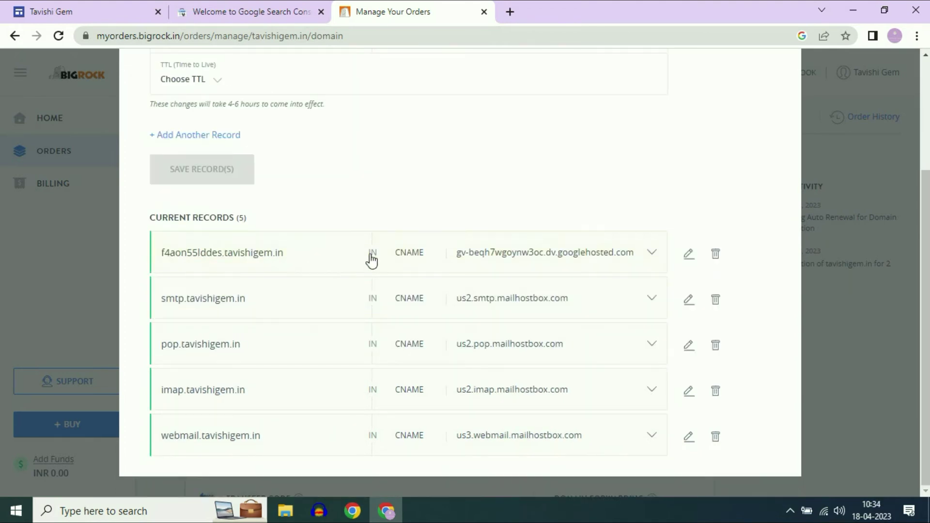
scroll(498, 183, up, 3)
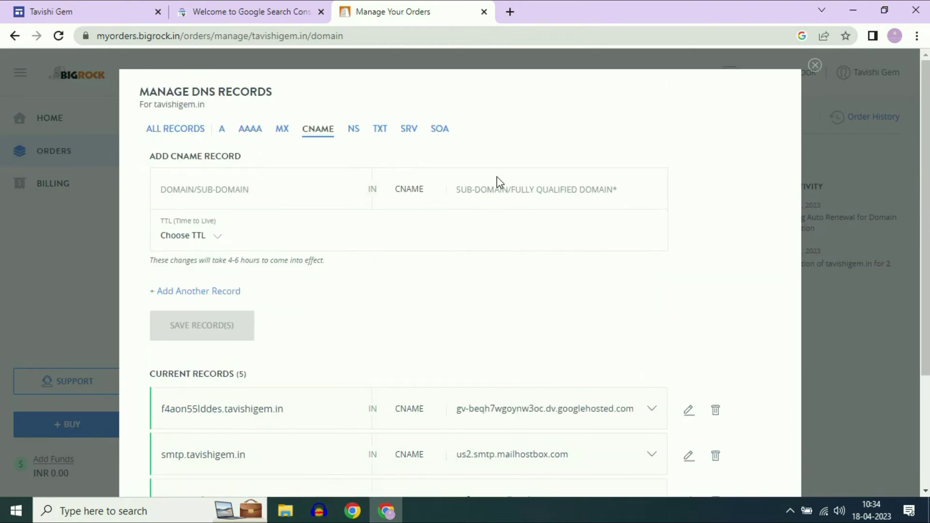
scroll(513, 290, down, 3)
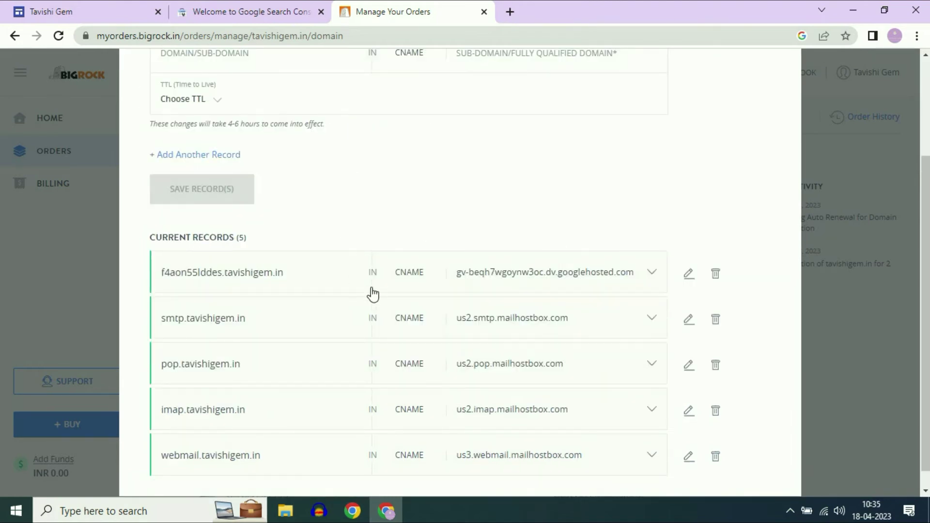
scroll(630, 214, up, 3)
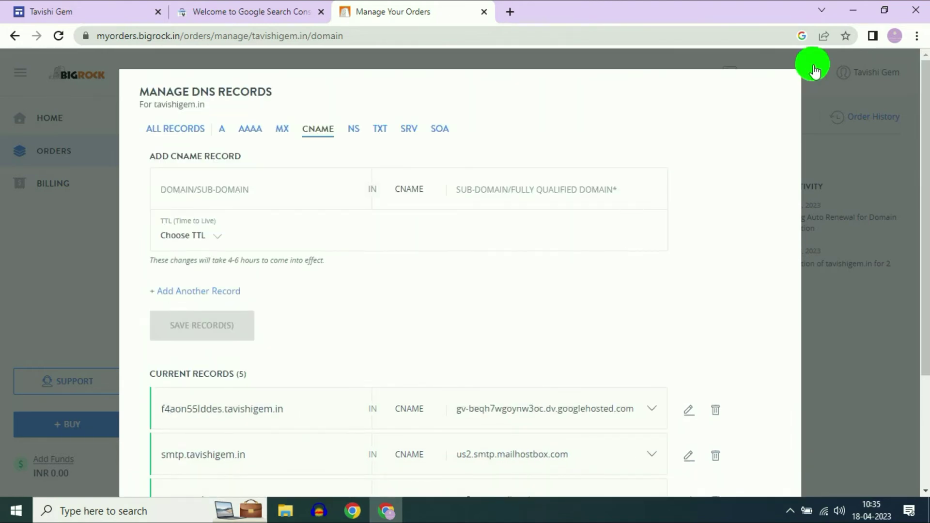
click(814, 67)
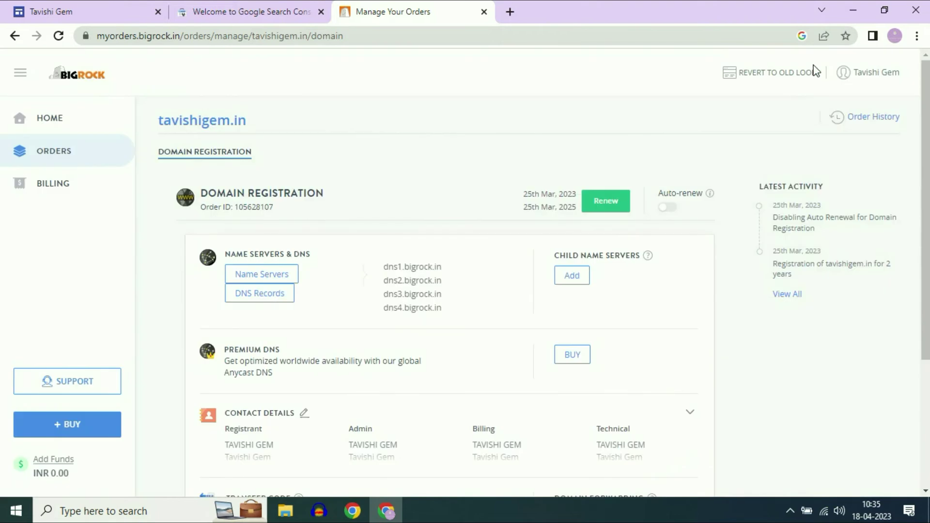
Reload the domain page and recheck the CNAME records for the new f4aon55lddes entry
click(60, 38)
click(263, 298)
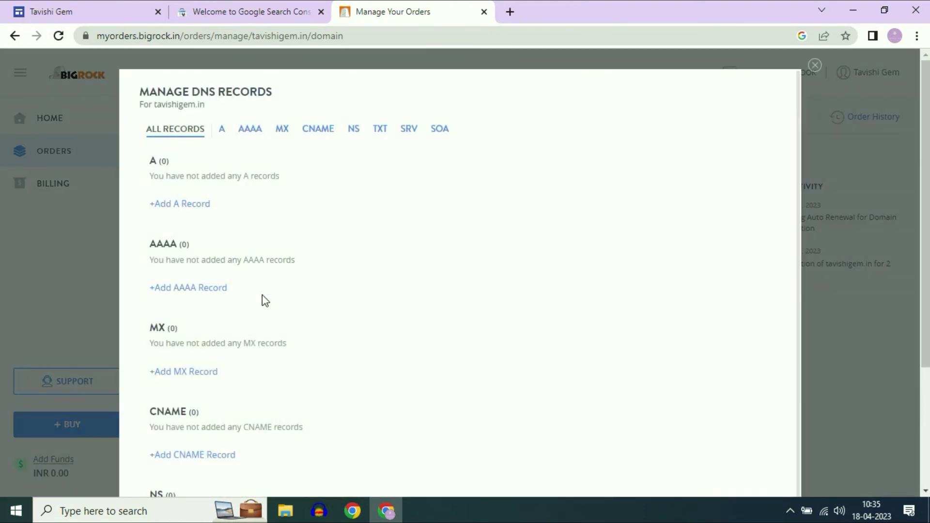
click(322, 131)
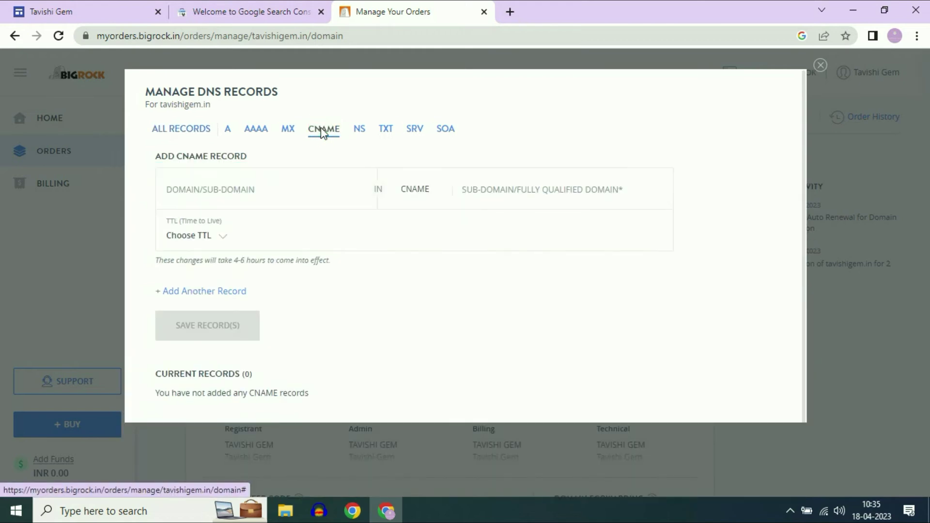
scroll(465, 254, down, 3)
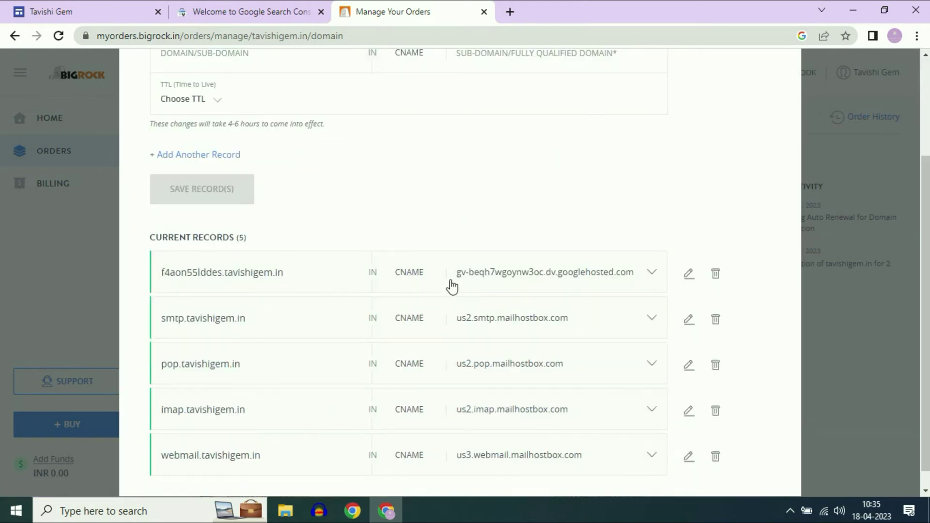
scroll(486, 205, up, 1)
scroll(487, 205, up, 2)
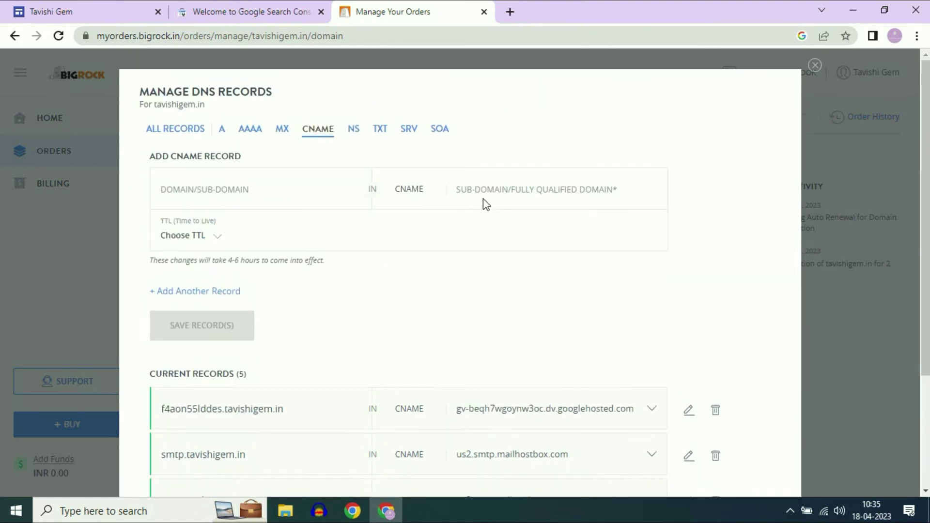
Run Search Console's ownership verification for tavishigem.in and dismiss the Ownership verified message
click(279, 6)
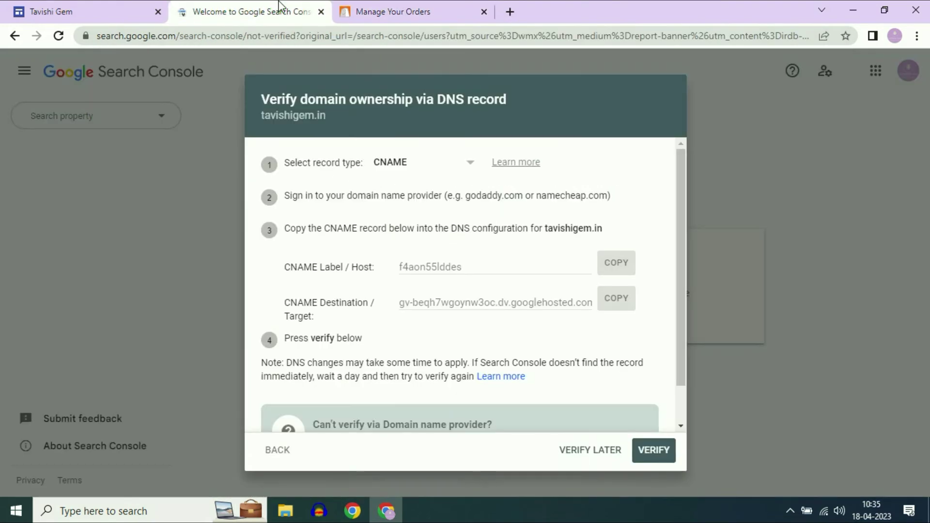
click(659, 451)
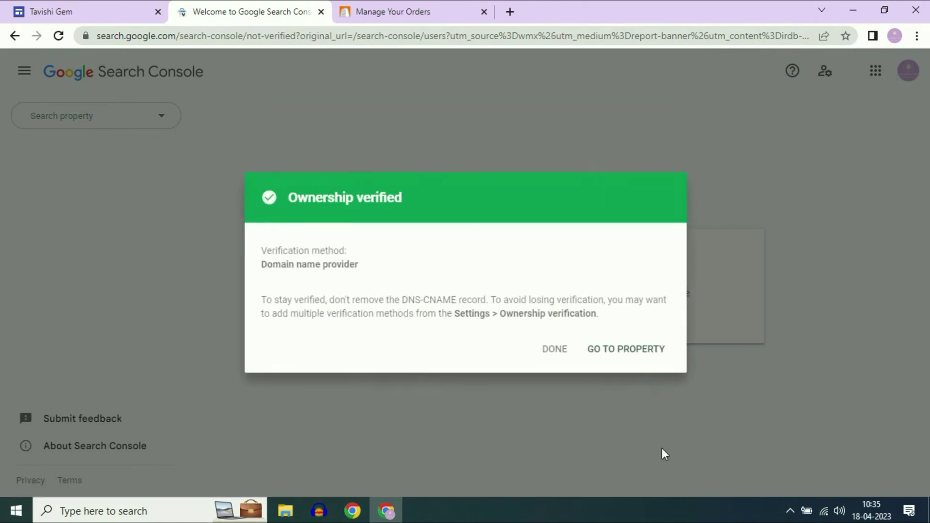
drag(290, 198, 413, 199)
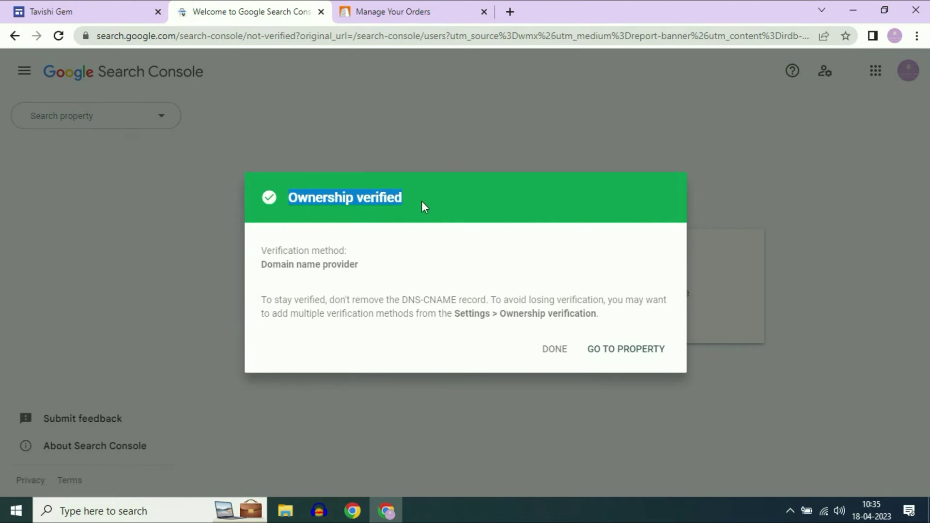
click(556, 350)
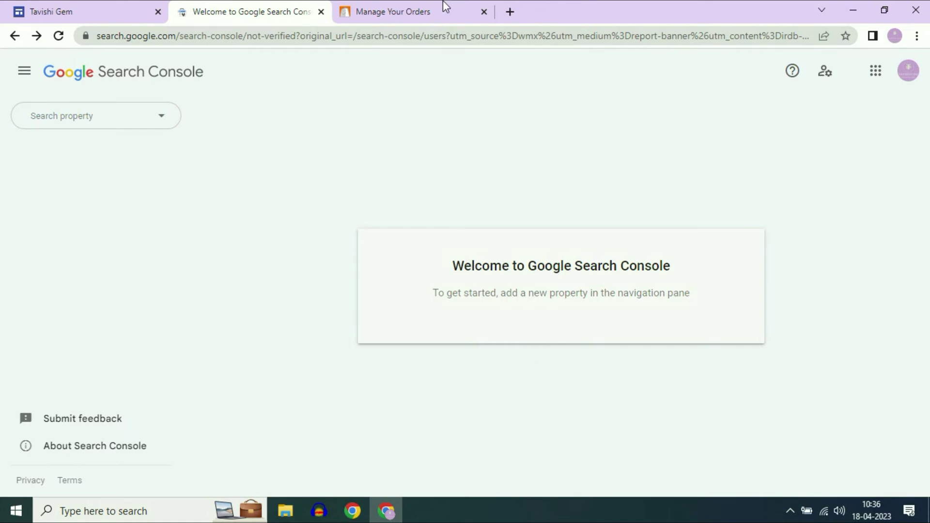
click(436, 12)
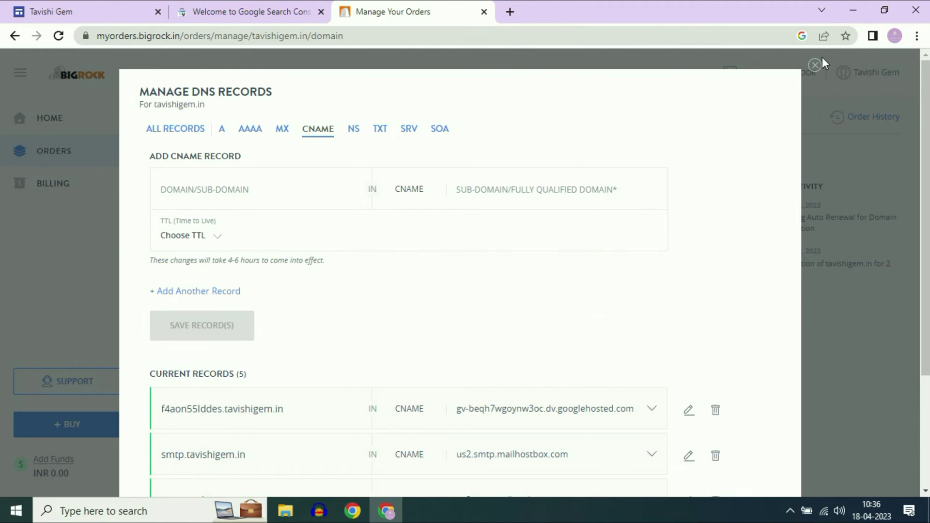
Close BigRock's DNS manager and the Search Console tab, then close the Tavishi Gem settings
click(815, 68)
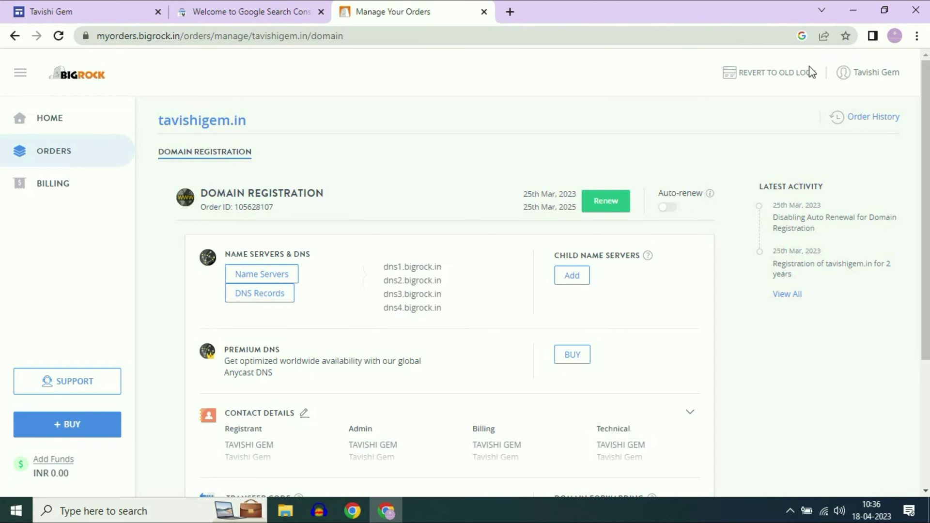
click(88, 6)
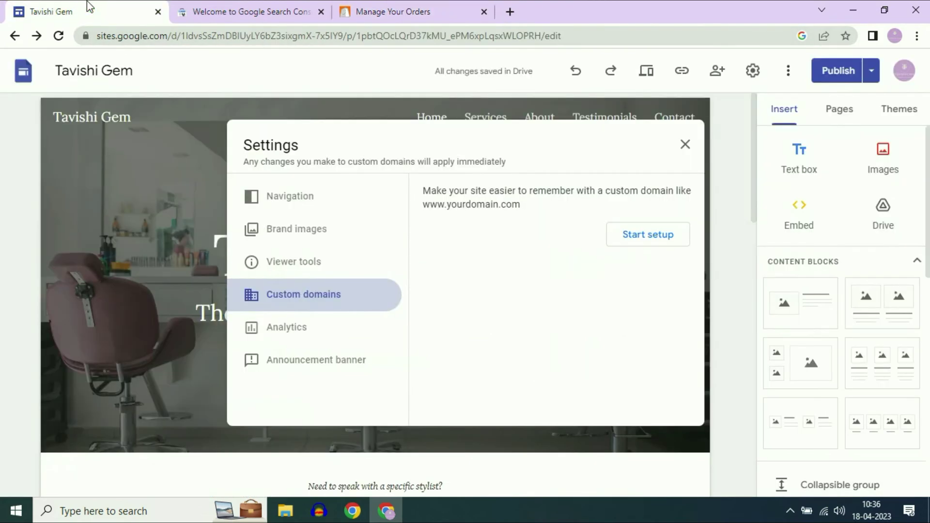
click(242, 8)
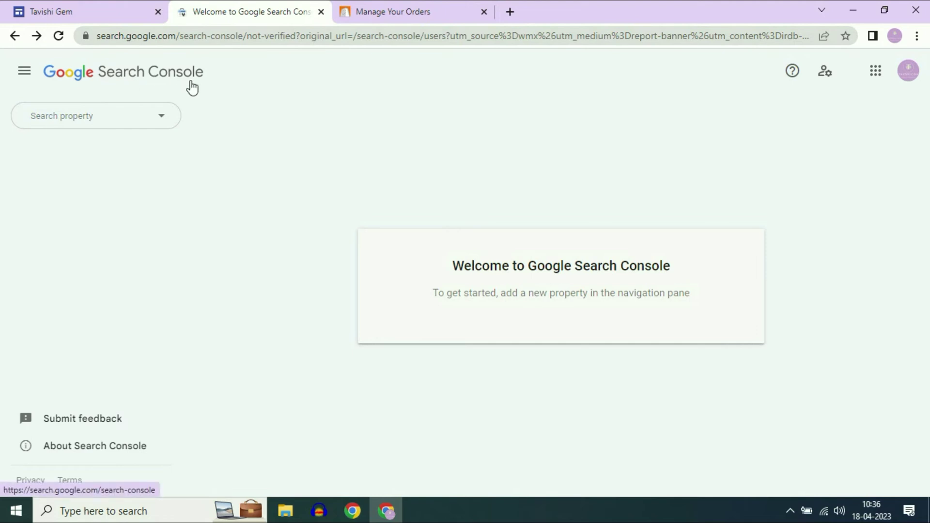
click(321, 12)
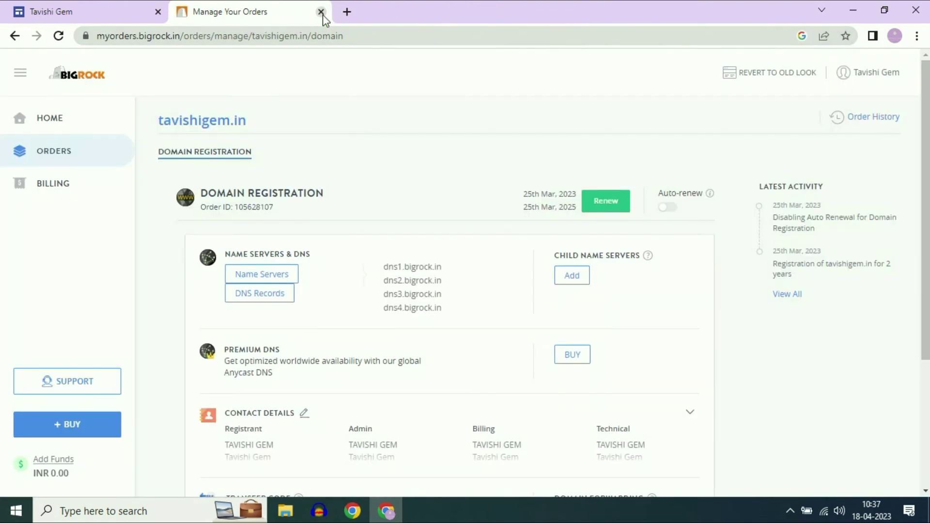
click(95, 7)
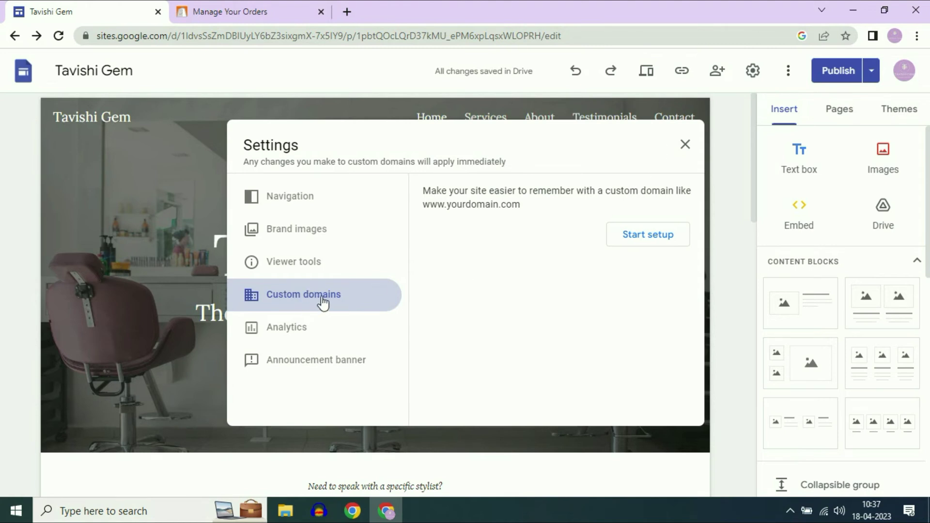
click(685, 144)
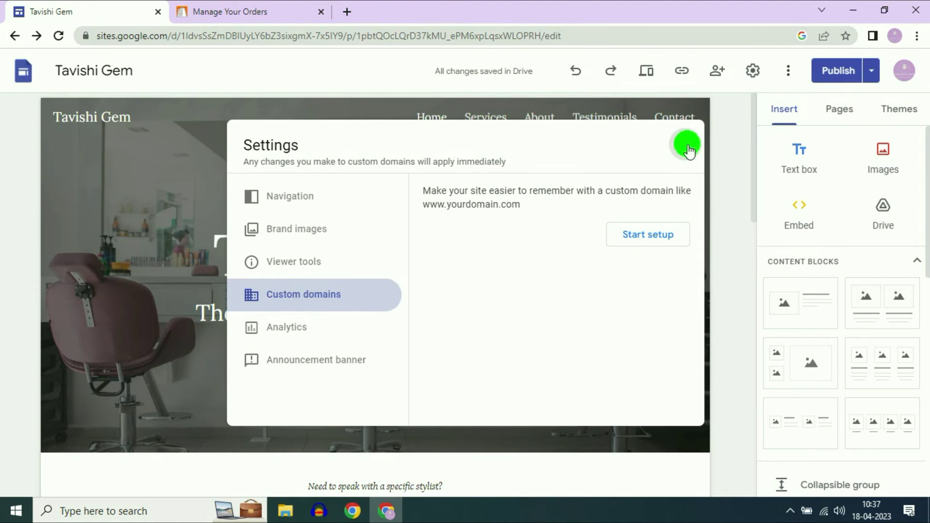
Start custom domain setup in site Settings using a domain from a third party
click(753, 71)
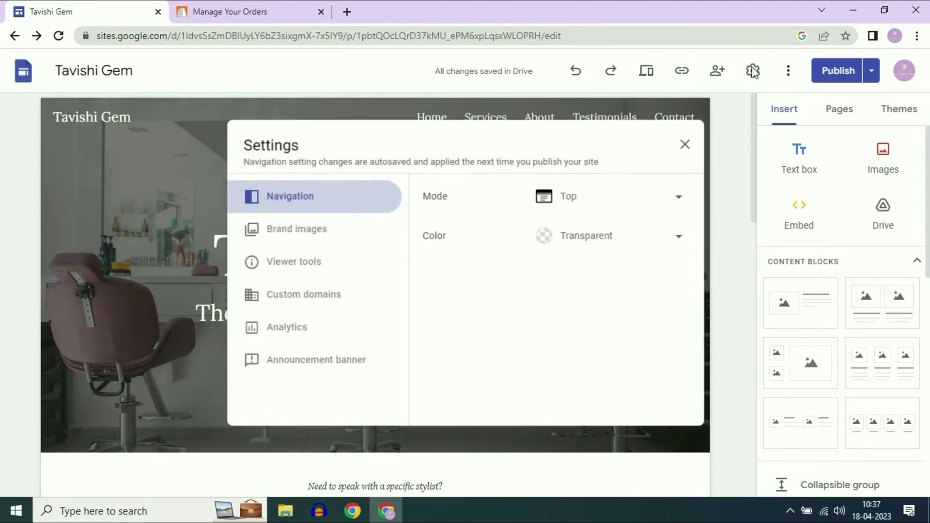
click(307, 295)
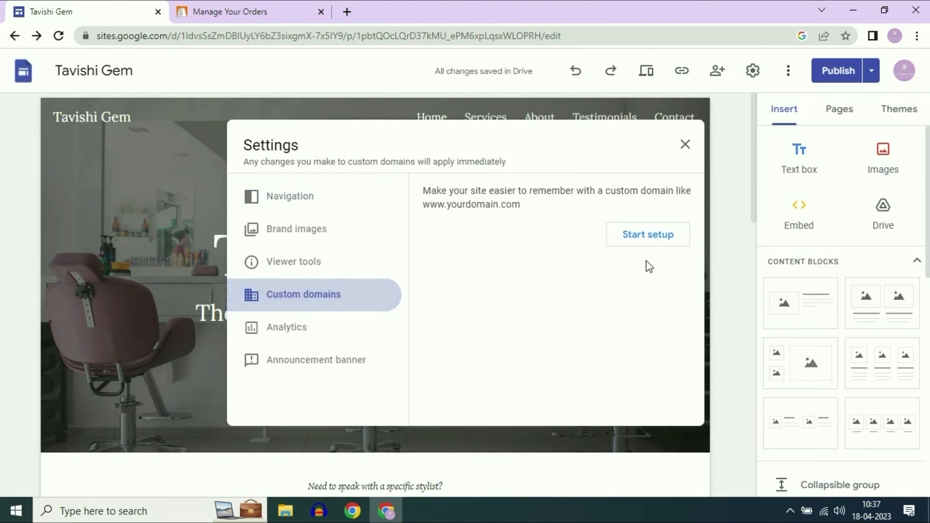
click(645, 241)
click(478, 207)
click(609, 372)
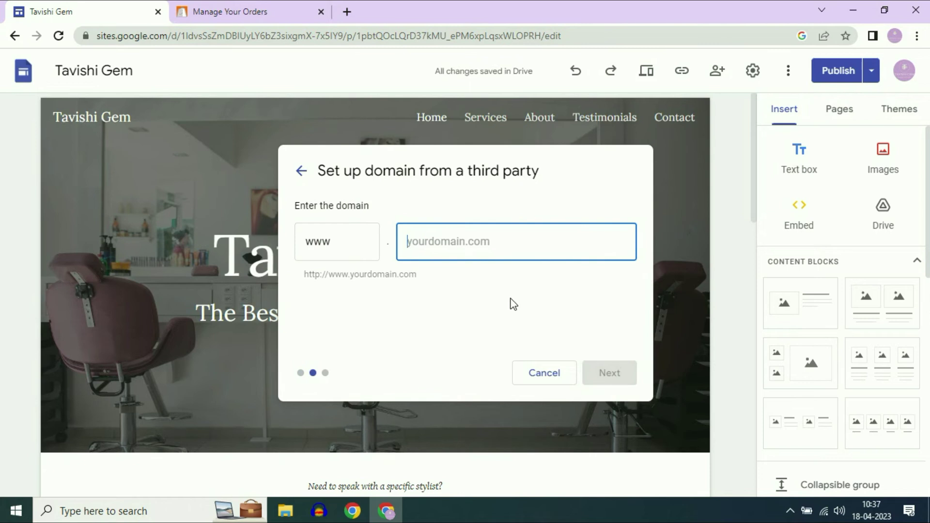
Enter tavishigem.in, copied from BigRock, as the custom domain and continue
click(251, 11)
drag(160, 125, 246, 130)
right_click(241, 121)
click(266, 133)
click(134, 14)
click(424, 238)
right_click(425, 238)
click(473, 346)
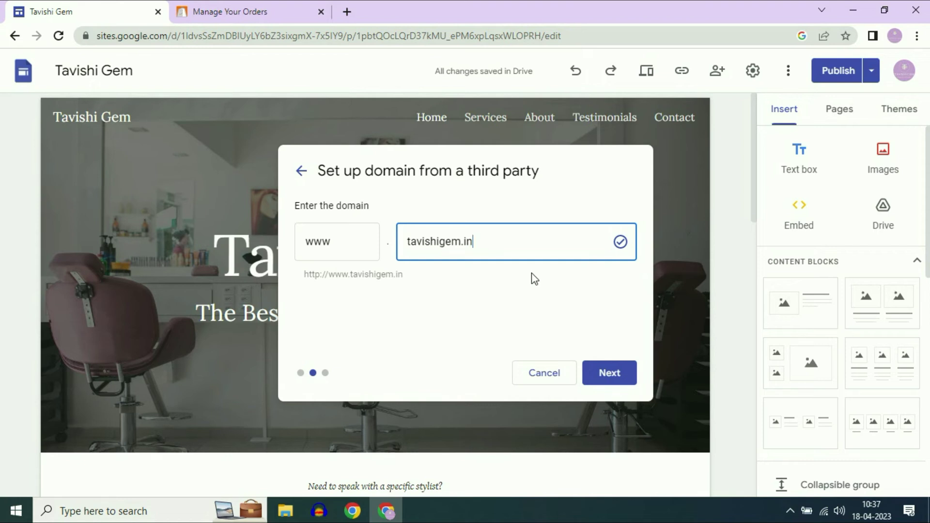
click(608, 373)
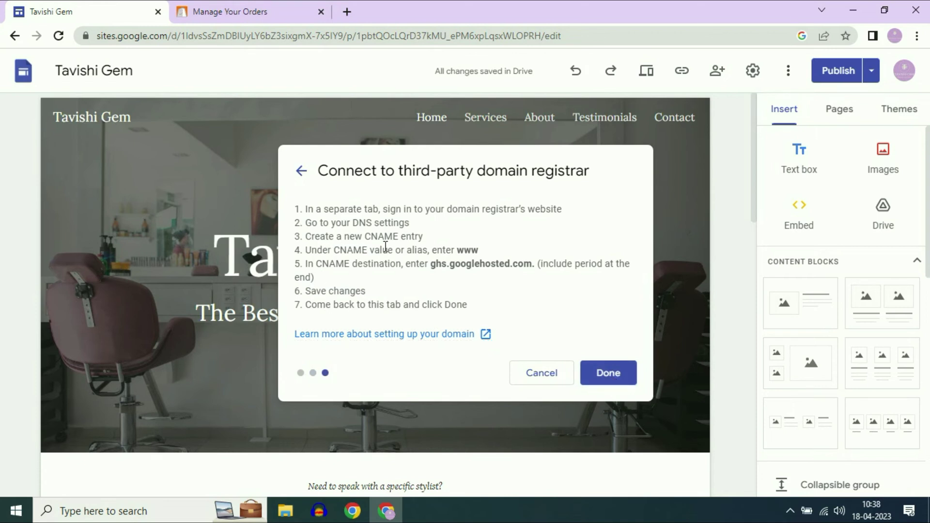
Open BigRock's DNS records manager for tavishigem.in on the CNAME tab
drag(332, 250, 533, 264)
click(503, 265)
click(280, 14)
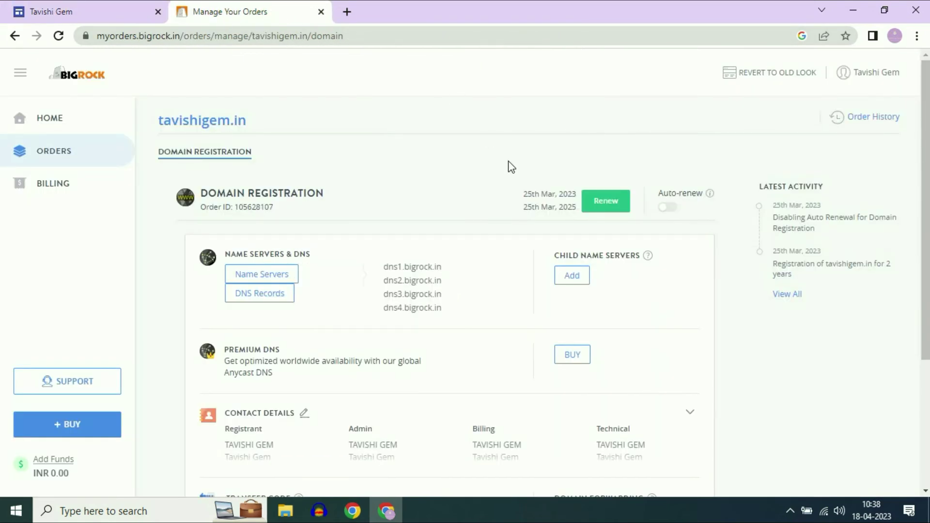
click(271, 295)
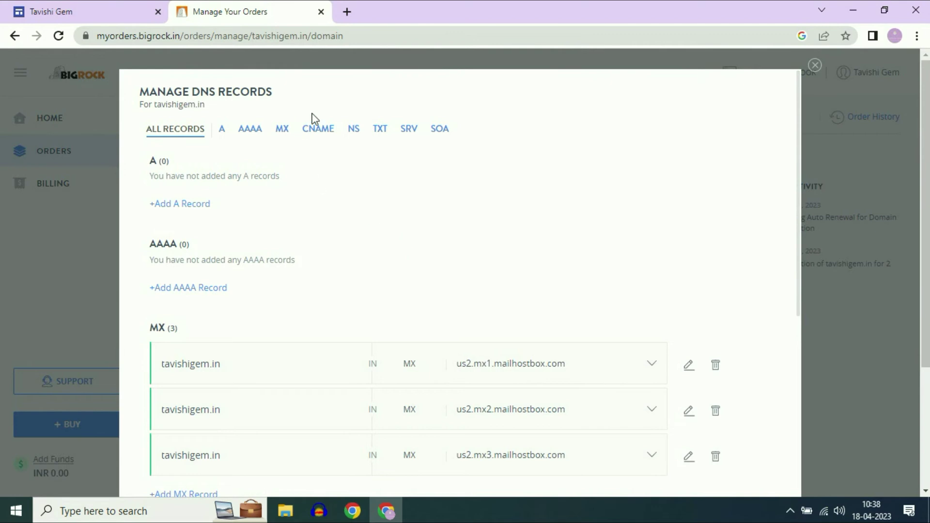
click(319, 128)
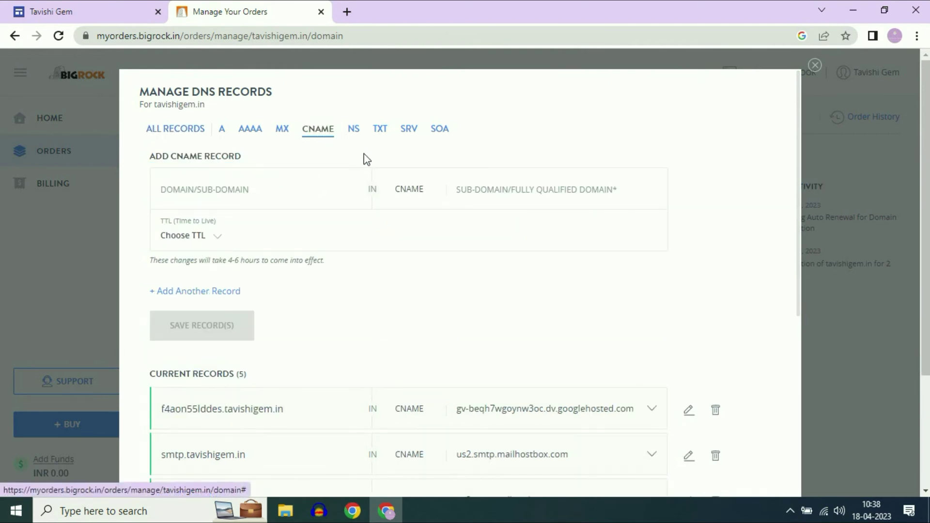
Copy the alias www from the Google Sites instructions into the Domain/Sub-domain field
click(111, 8)
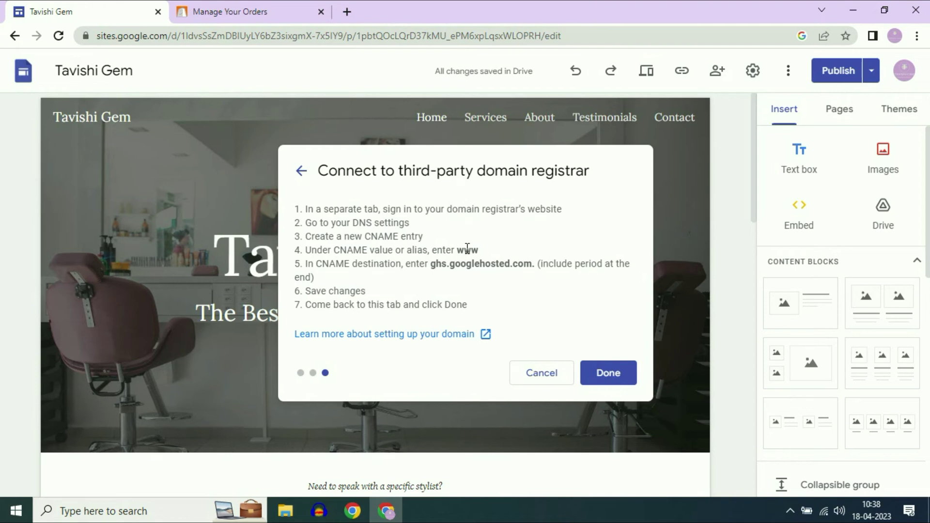
drag(454, 250, 478, 250)
right_click(474, 244)
click(487, 257)
click(250, 10)
click(204, 190)
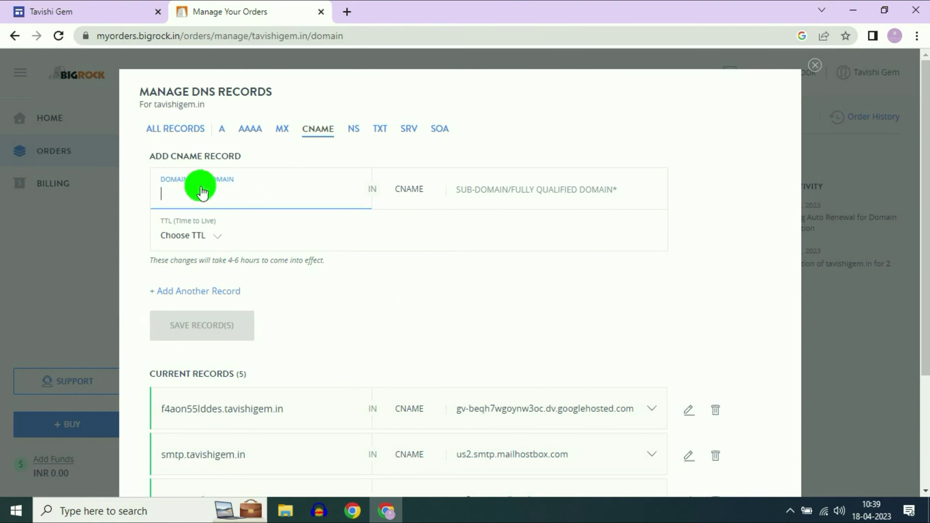
right_click(202, 189)
click(235, 294)
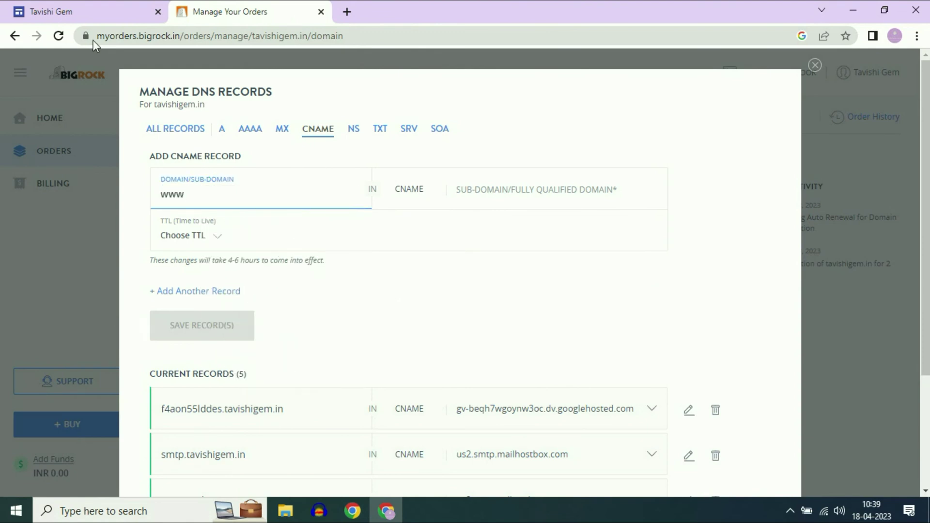
Set the destination to ghs.googlehosted.com. with a 2-hour TTL and save the record
click(75, 10)
drag(432, 269, 534, 269)
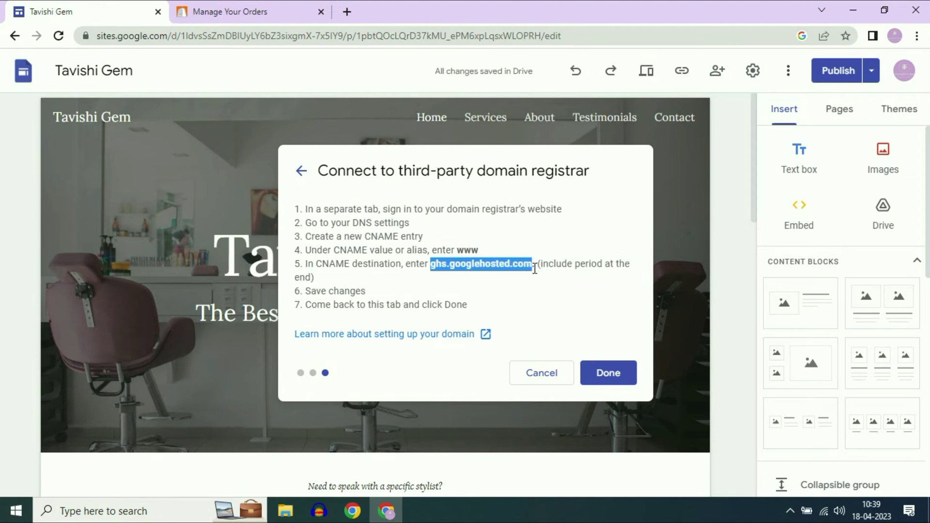
right_click(537, 269)
click(547, 275)
click(260, 11)
click(521, 193)
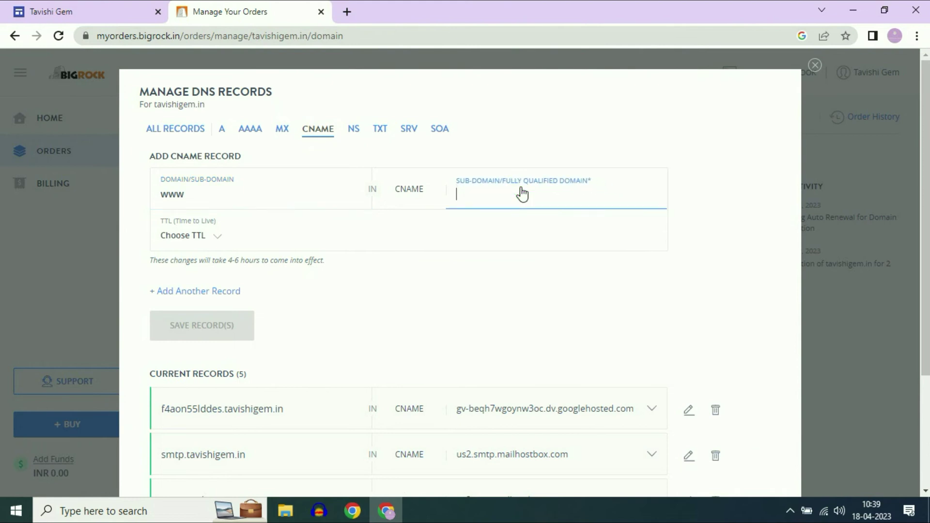
right_click(522, 191)
click(566, 295)
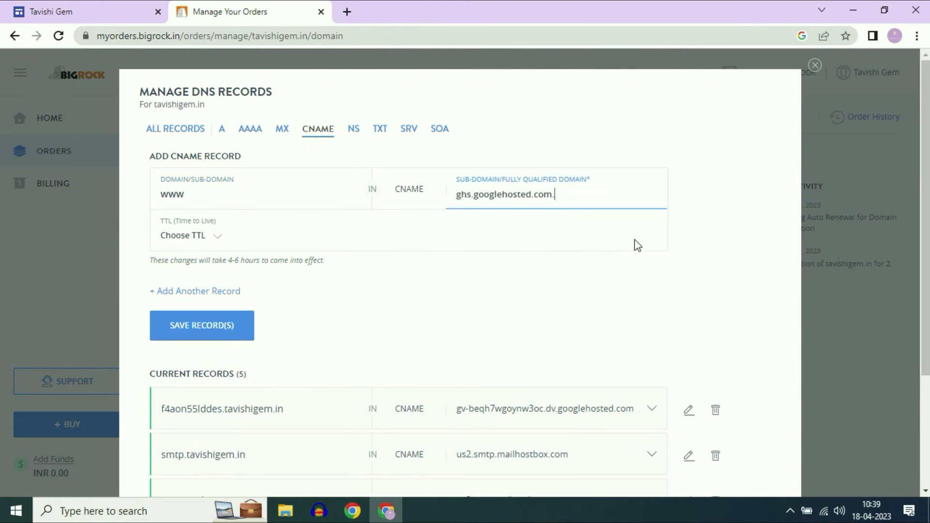
click(209, 239)
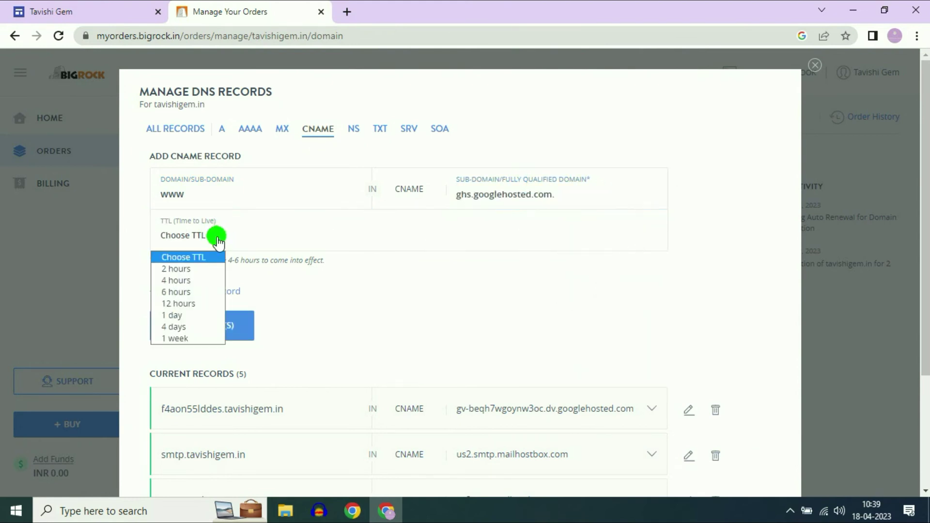
click(189, 267)
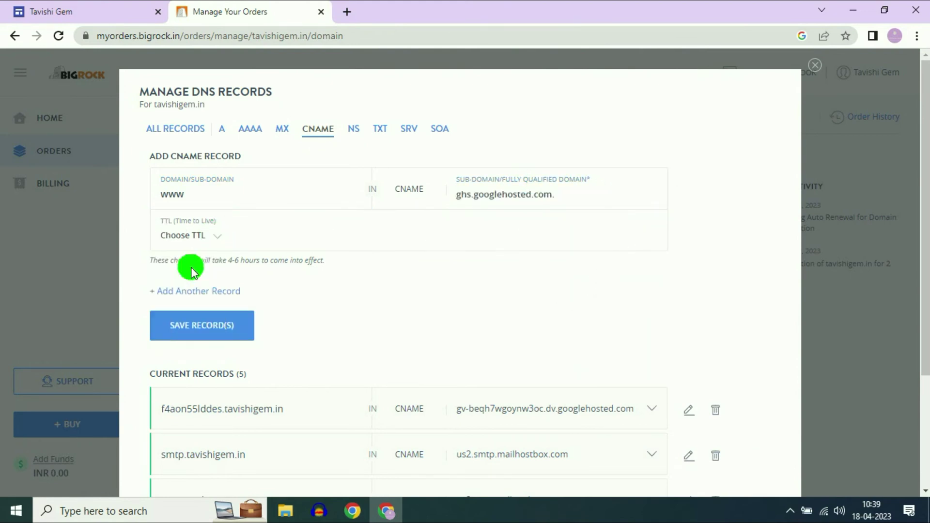
click(217, 332)
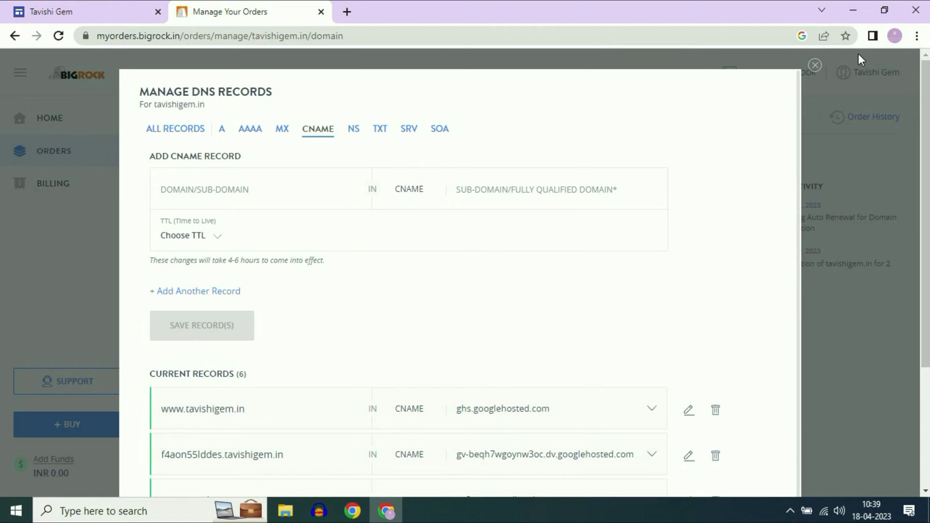
Reload BigRock and confirm the www → ghs.googlehosted.com CNAME is listed, then return to Google Sites
click(815, 66)
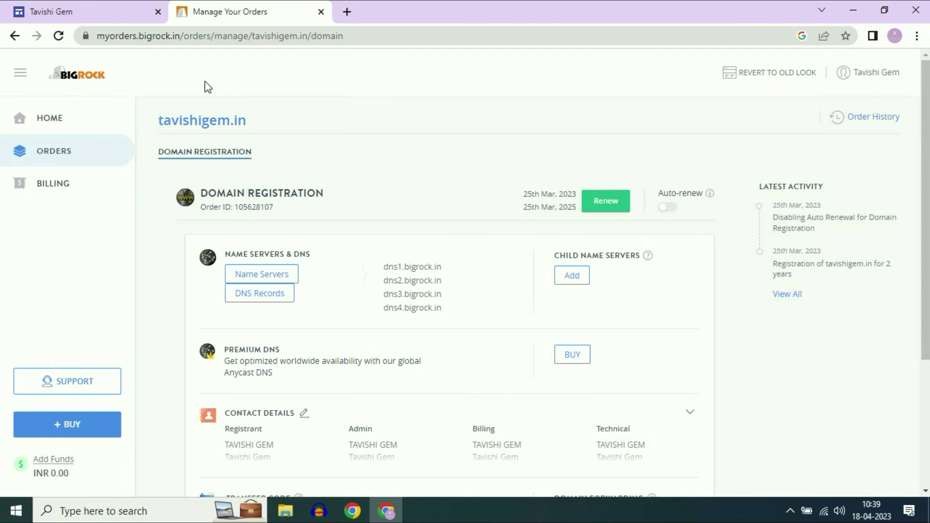
click(59, 36)
click(251, 299)
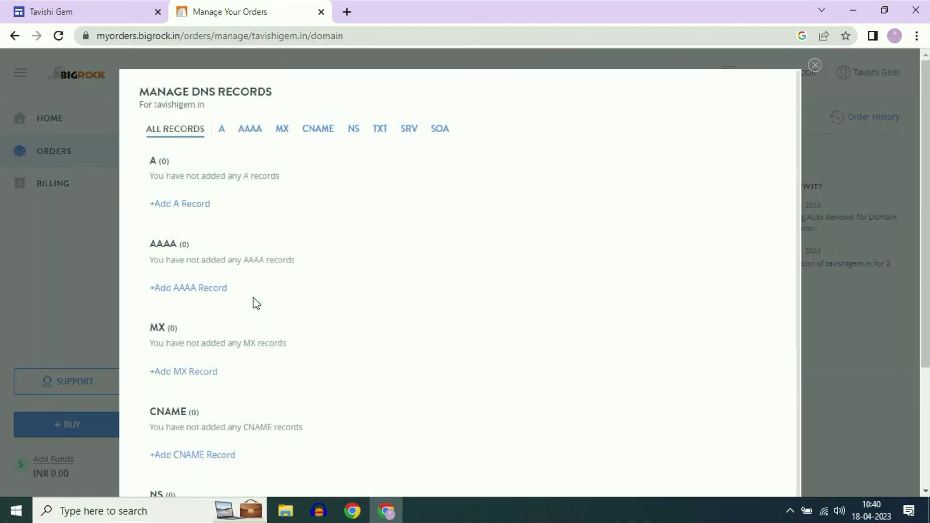
click(319, 136)
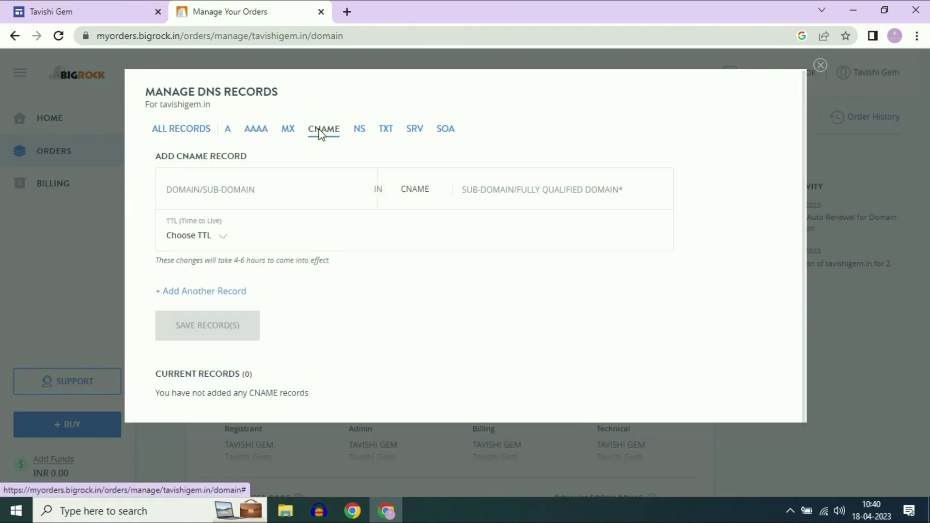
scroll(474, 256, down, 1)
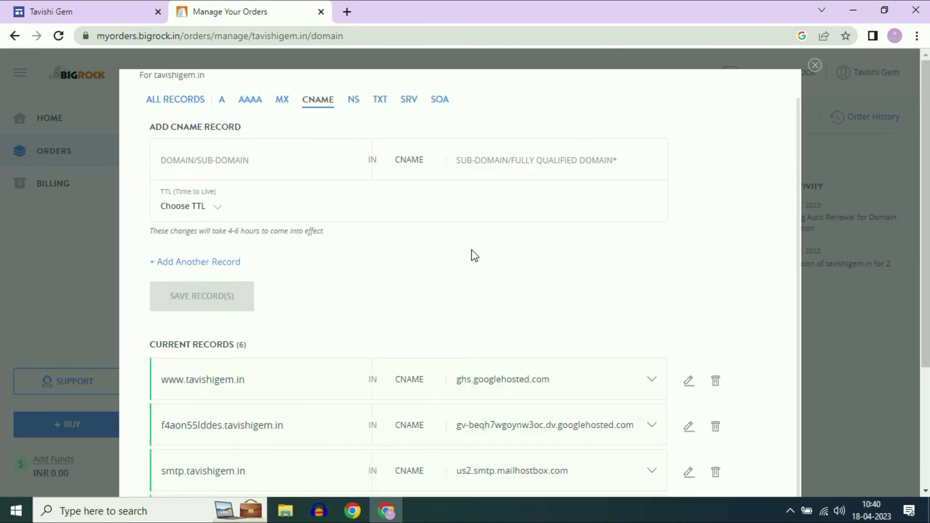
scroll(378, 356, down, 1)
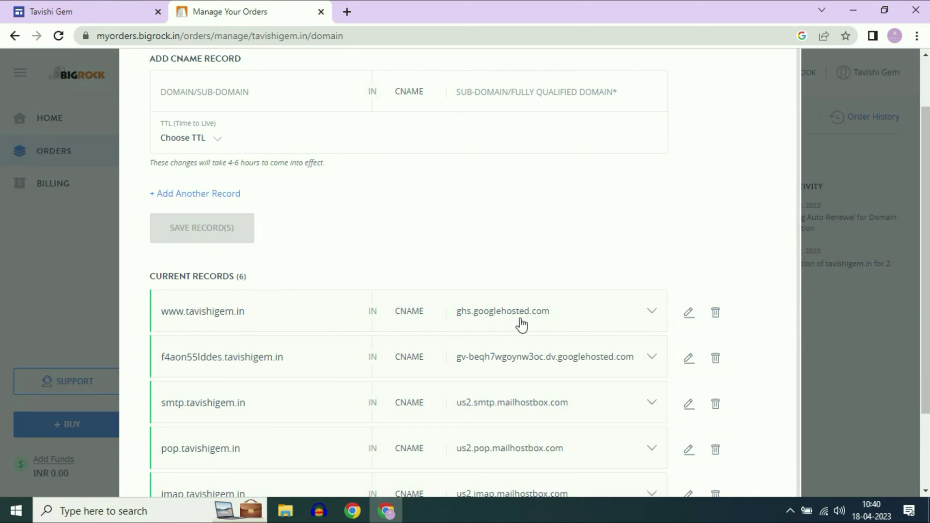
click(114, 6)
click(606, 305)
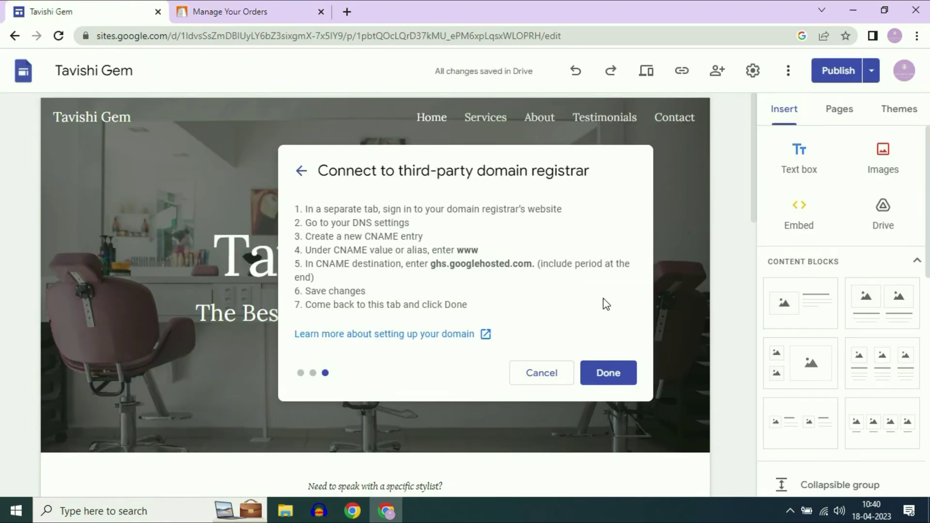
click(617, 376)
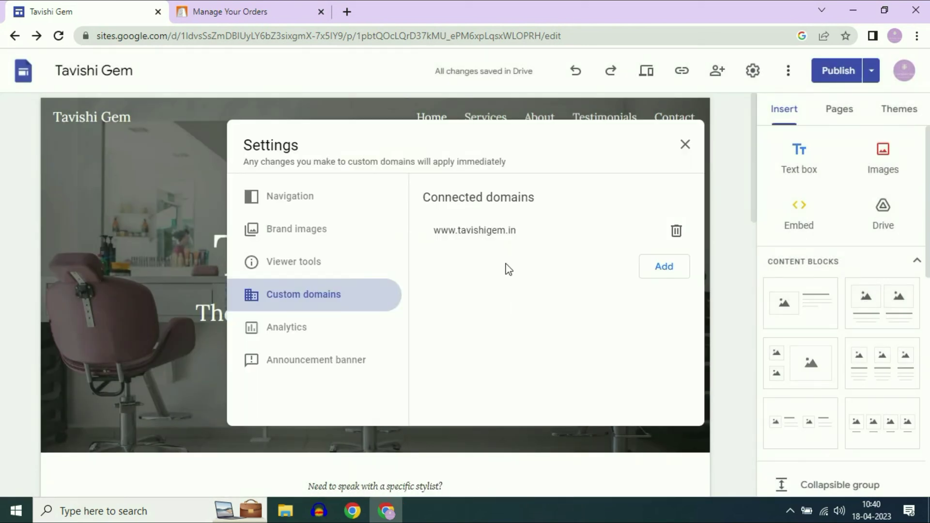
drag(434, 231, 519, 230)
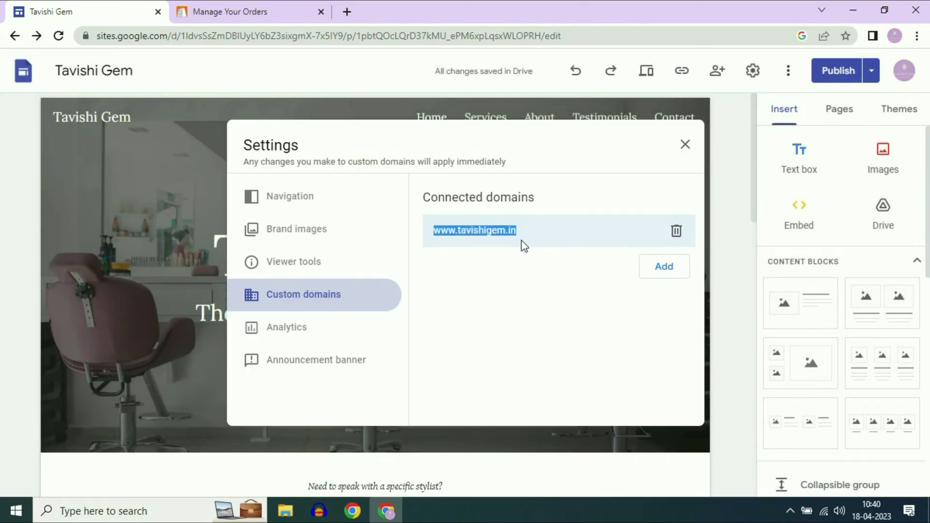
click(530, 297)
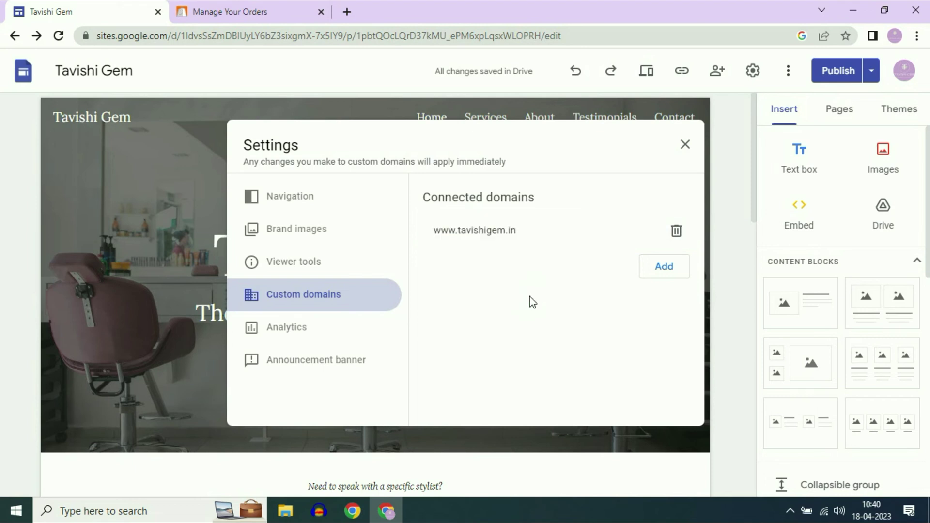
click(685, 145)
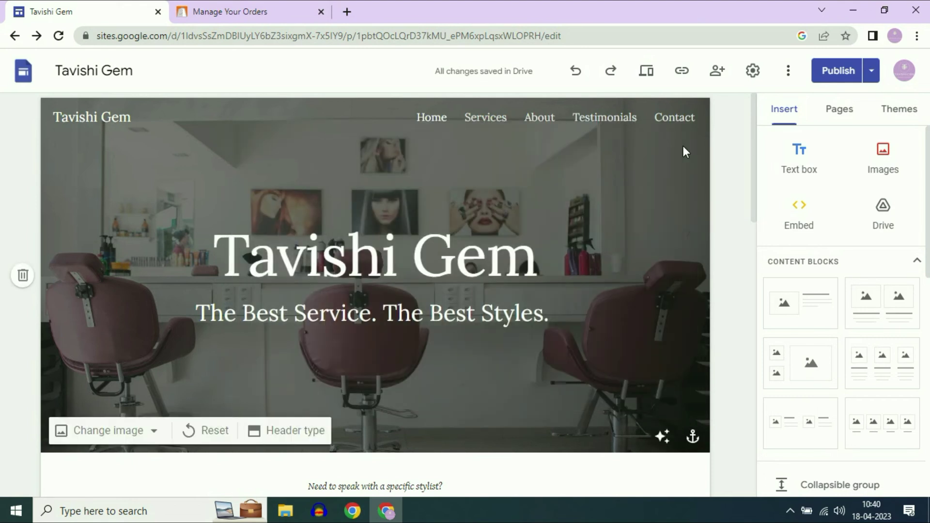
click(684, 76)
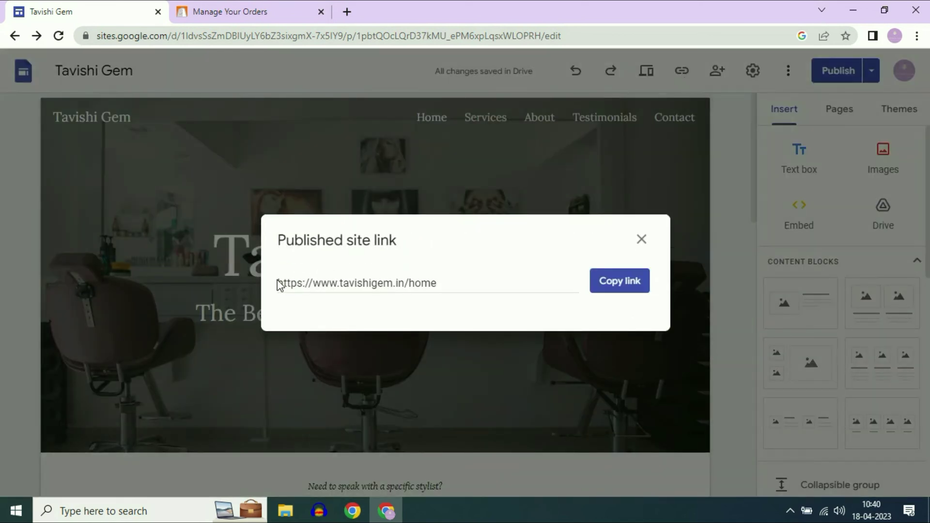
drag(278, 283, 438, 286)
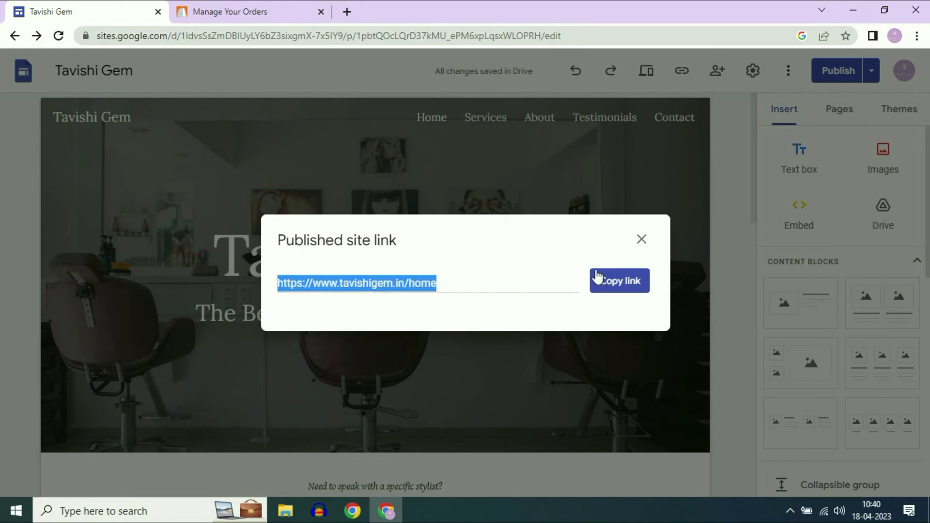
click(610, 285)
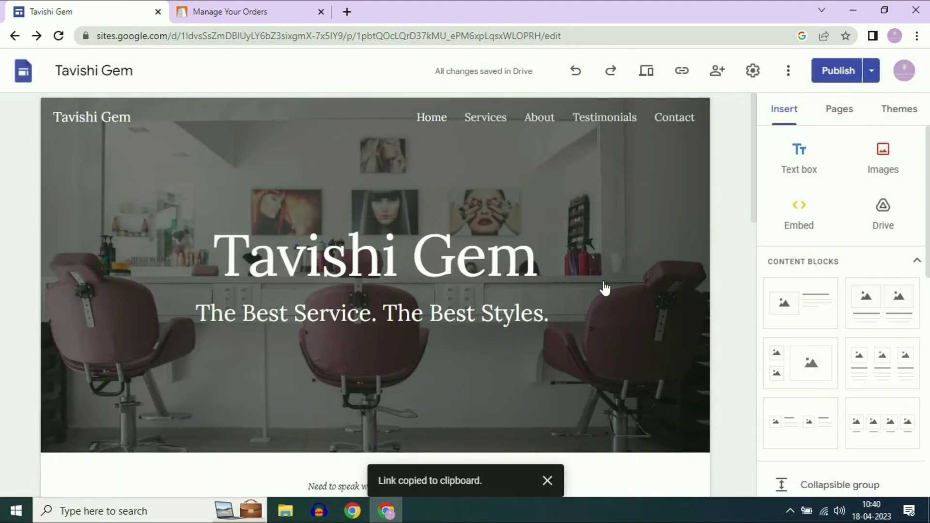
click(349, 15)
right_click(364, 36)
Load the pasted site URL, reload it, then close that tab
click(402, 127)
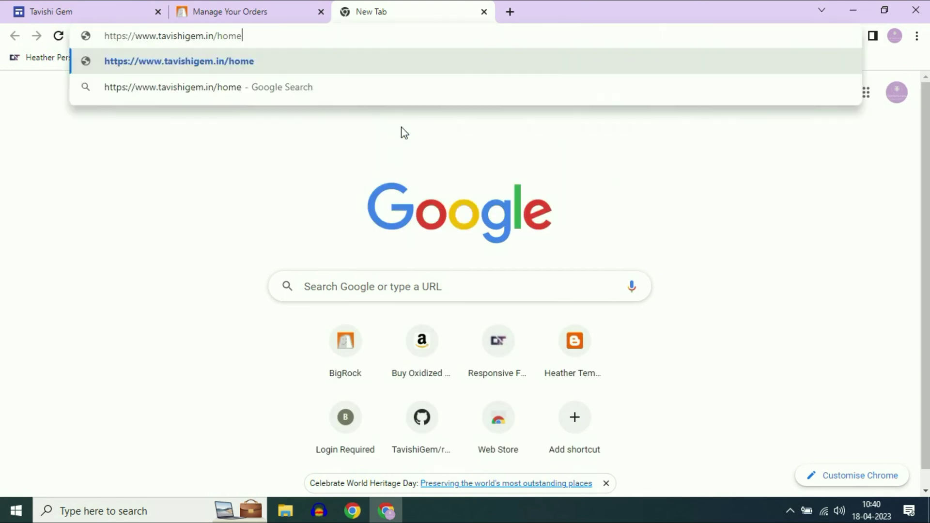
key(Return)
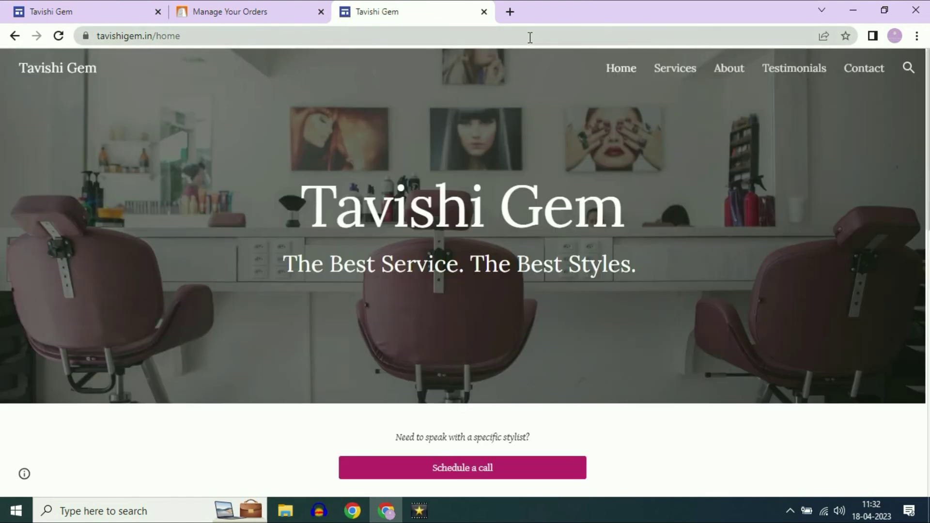
click(530, 36)
key(Return)
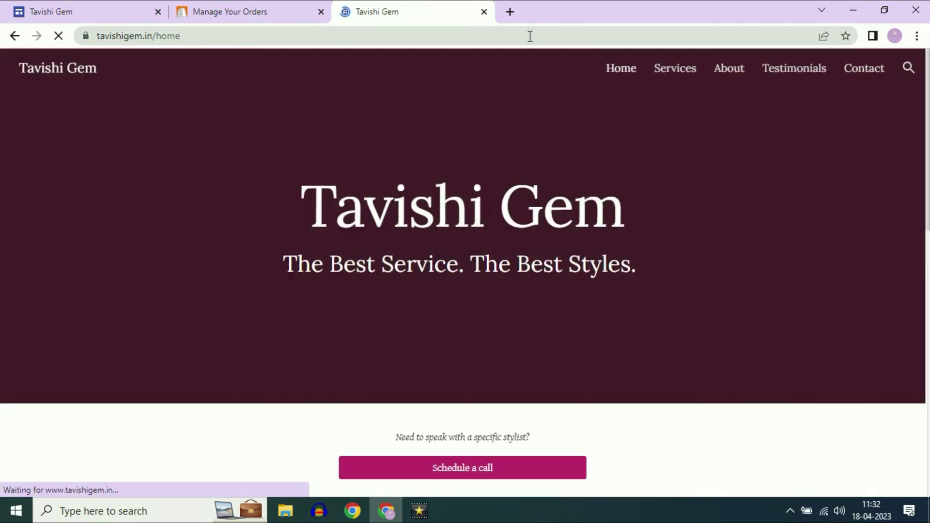
click(484, 12)
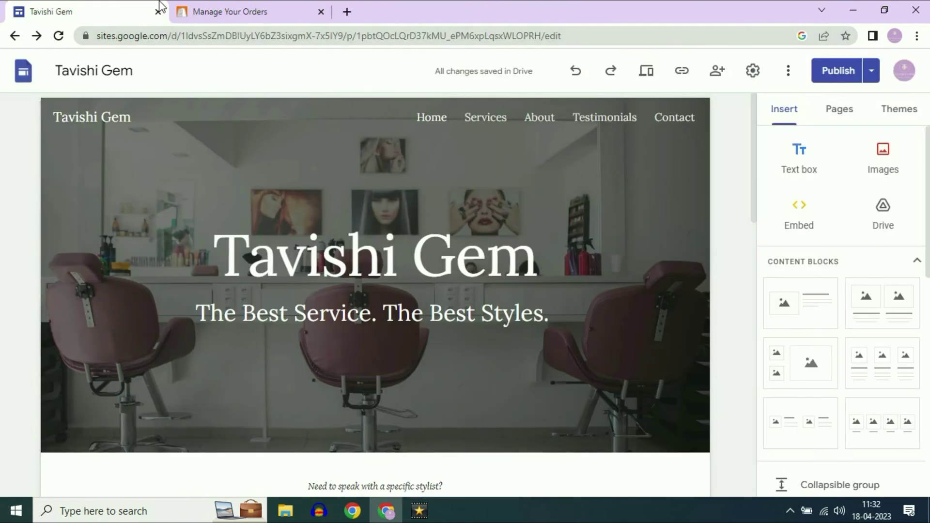
Re-copy the published link and open tavishigem.in/home in a new tab to view the live site
click(687, 86)
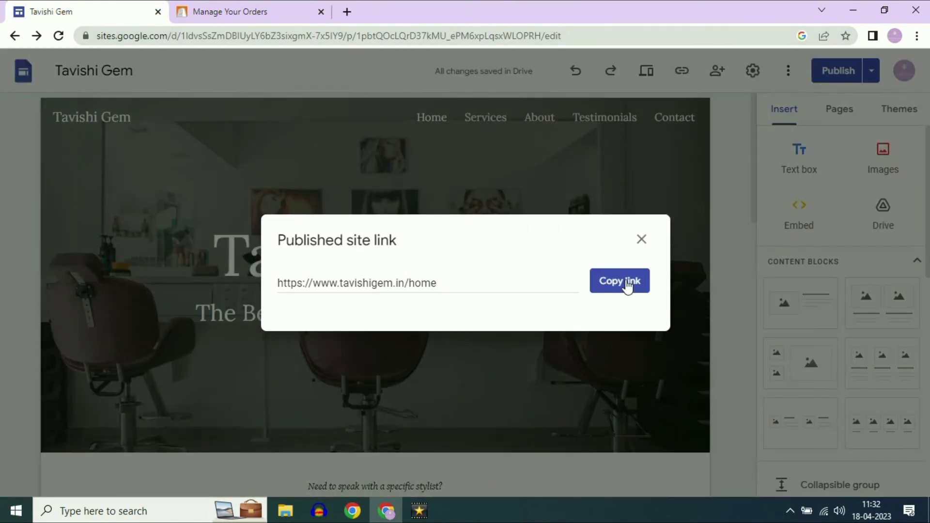
click(627, 284)
click(347, 11)
right_click(372, 35)
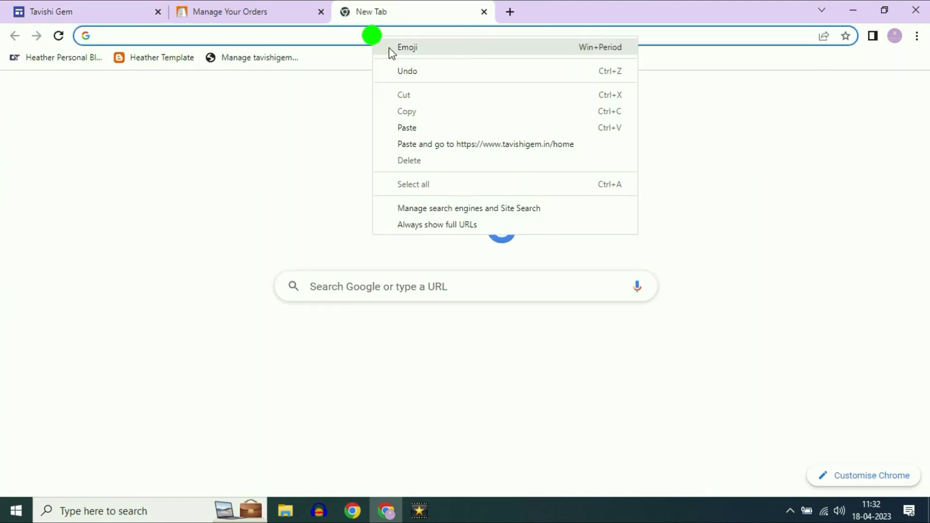
click(417, 127)
key(Return)
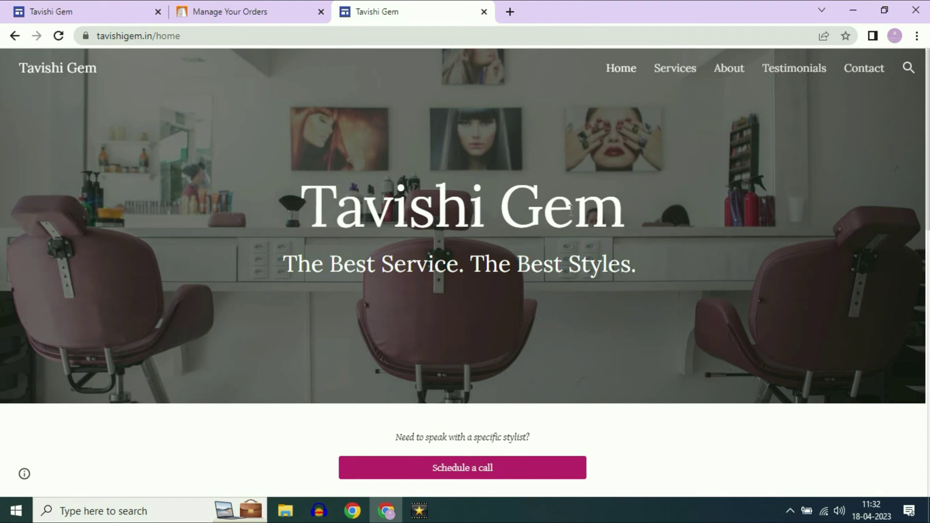
scroll(717, 330, down, 7)
scroll(725, 339, up, 6)
scroll(726, 345, up, 1)
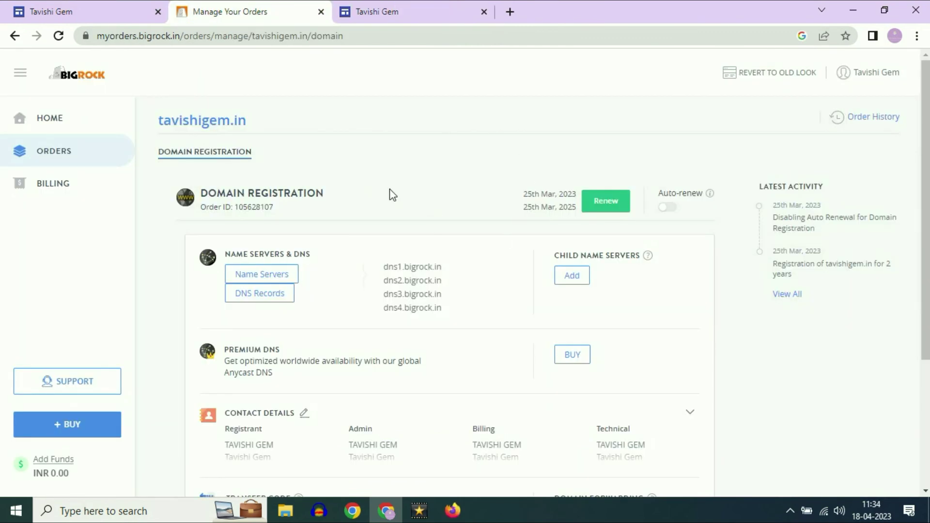
Enable Domain Forwarding for tavishigem.in in BigRock
scroll(436, 189, down, 1)
scroll(461, 179, down, 1)
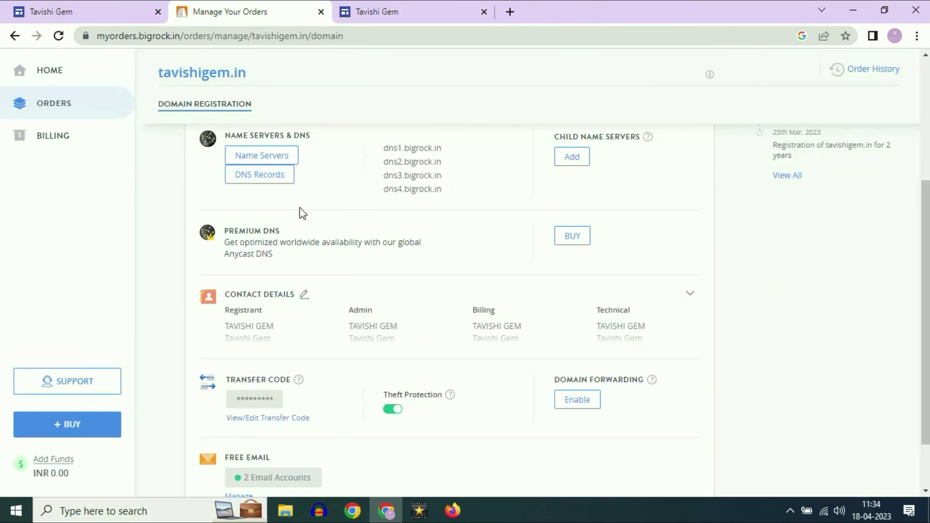
scroll(459, 301, down, 1)
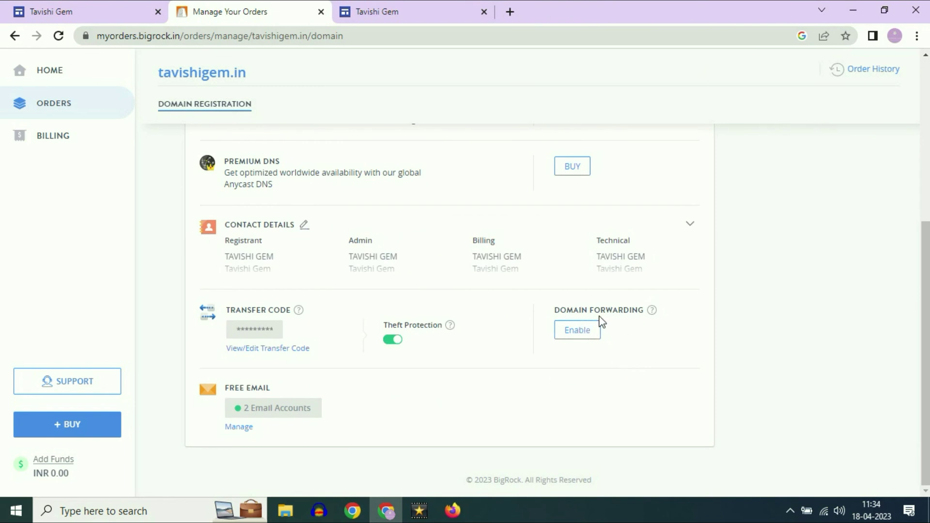
click(579, 331)
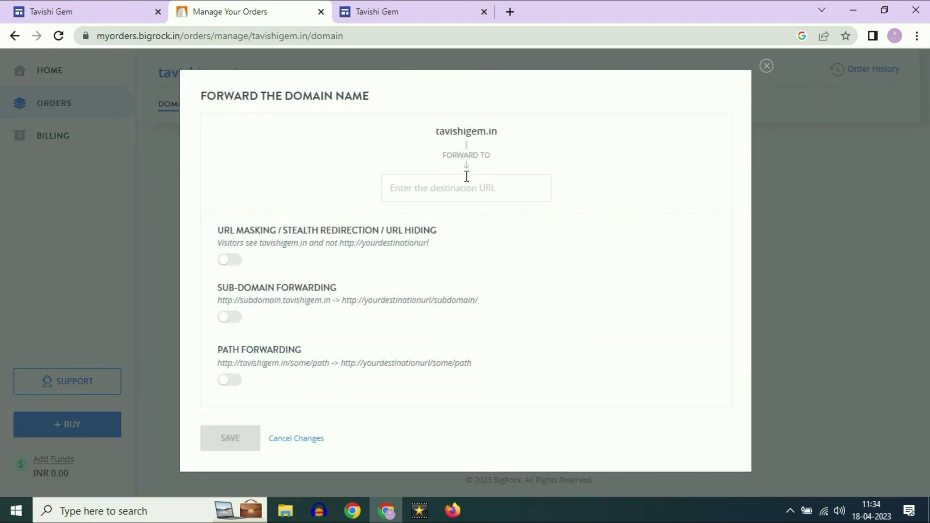
drag(437, 134, 504, 141)
click(507, 137)
click(110, 9)
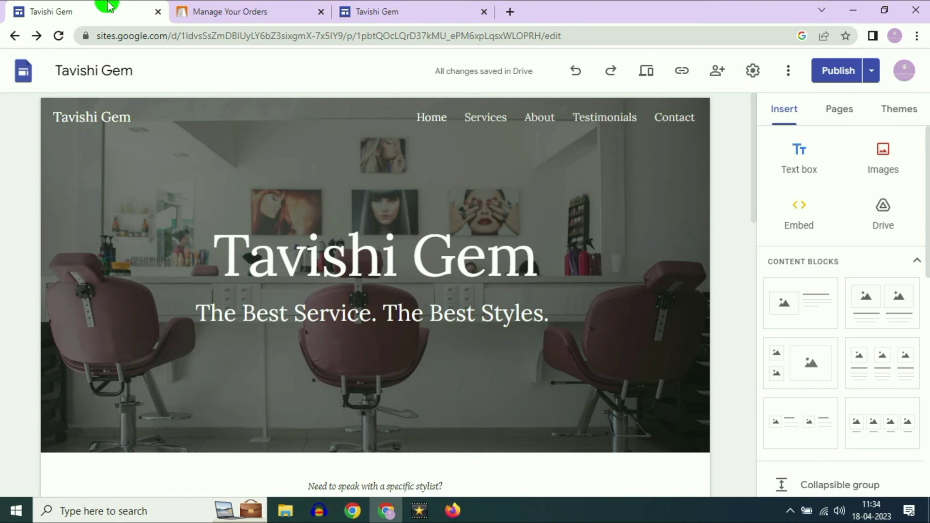
click(290, 9)
click(367, 9)
click(137, 35)
drag(127, 36, 207, 41)
right_click(188, 39)
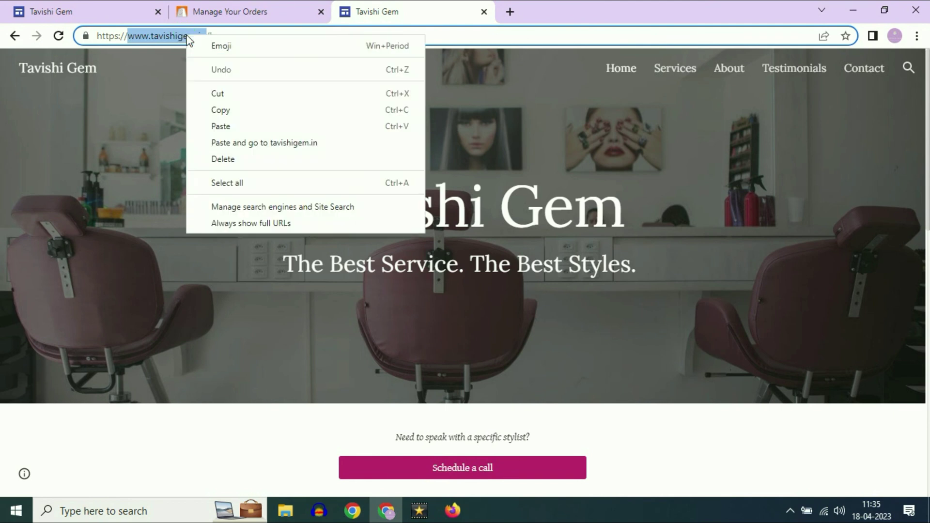
click(225, 109)
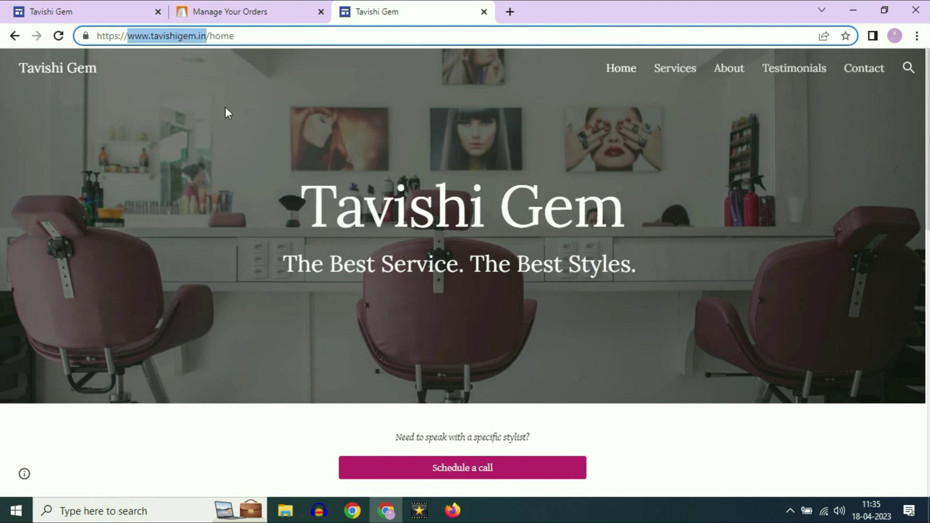
click(232, 10)
click(427, 187)
right_click(427, 187)
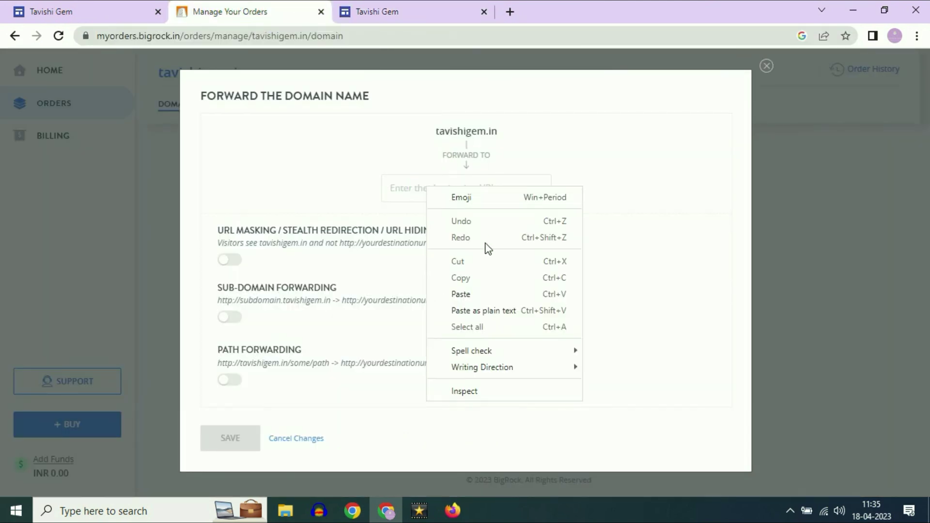
click(474, 296)
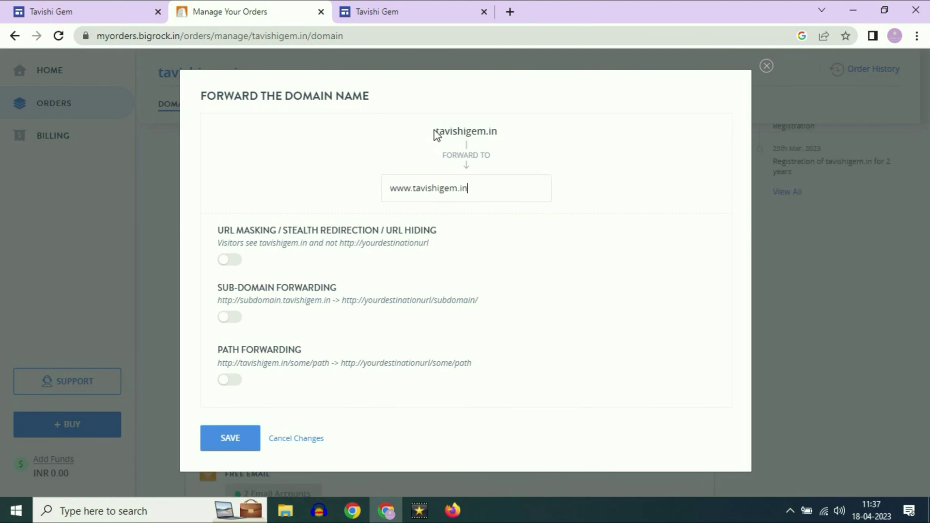
drag(435, 131, 499, 144)
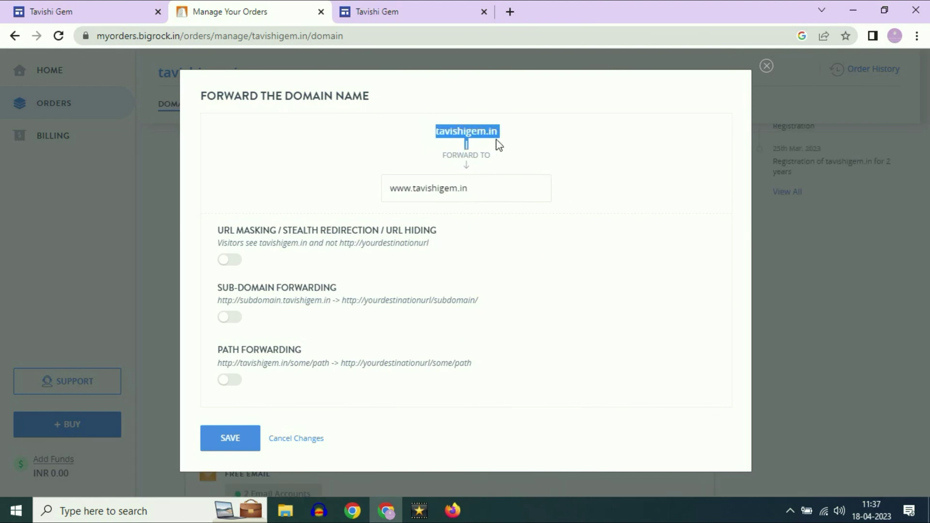
click(490, 142)
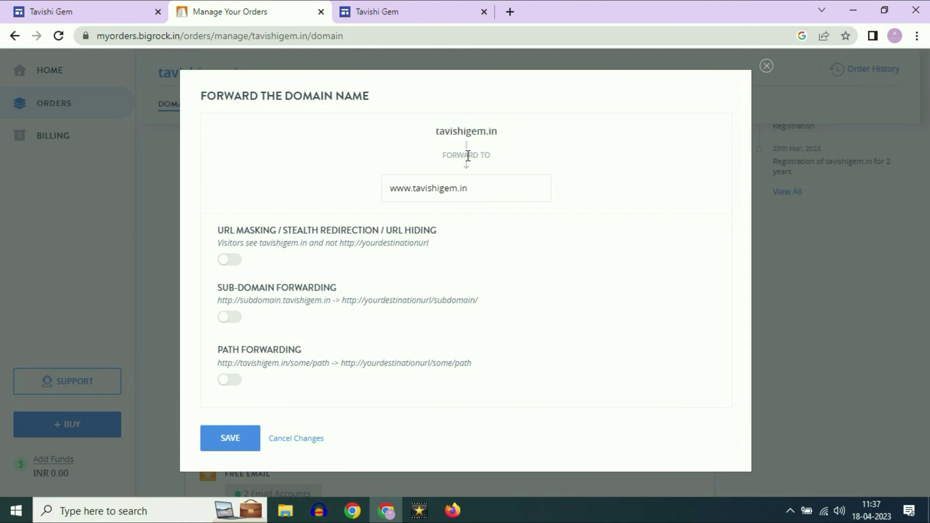
drag(469, 188, 368, 181)
click(406, 158)
click(233, 438)
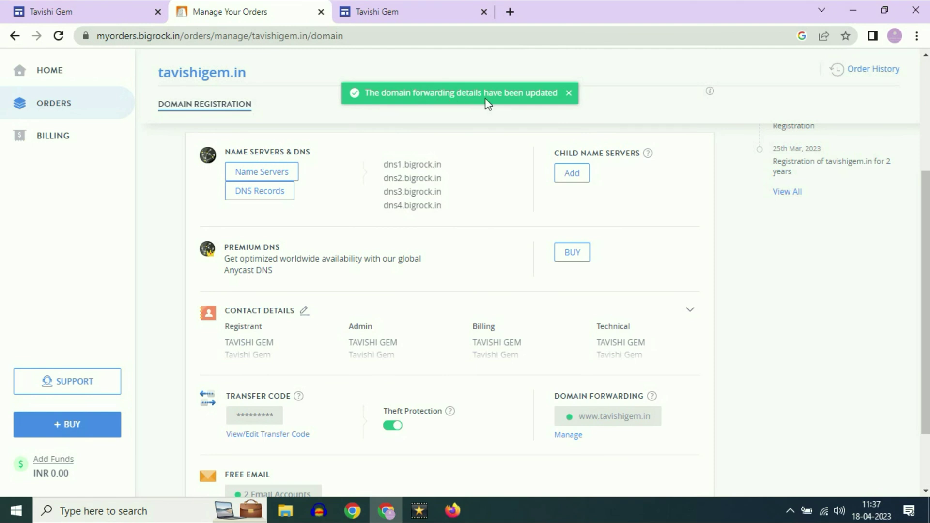
scroll(682, 317, down, 2)
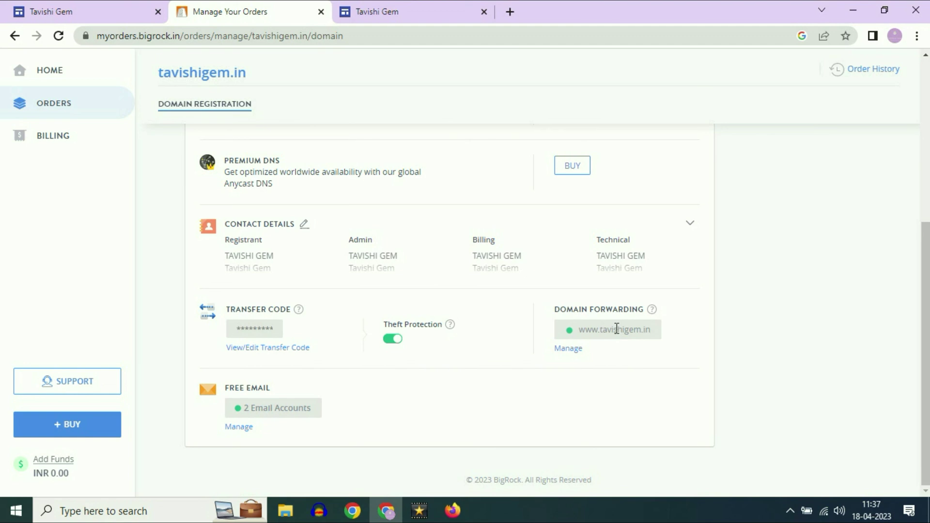
scroll(647, 374, up, 1)
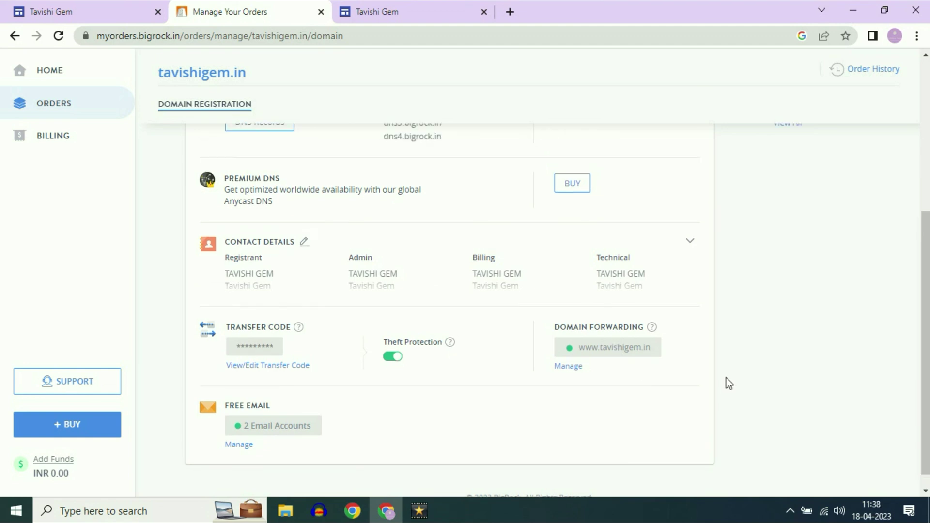
scroll(726, 386, down, 1)
scroll(727, 386, up, 5)
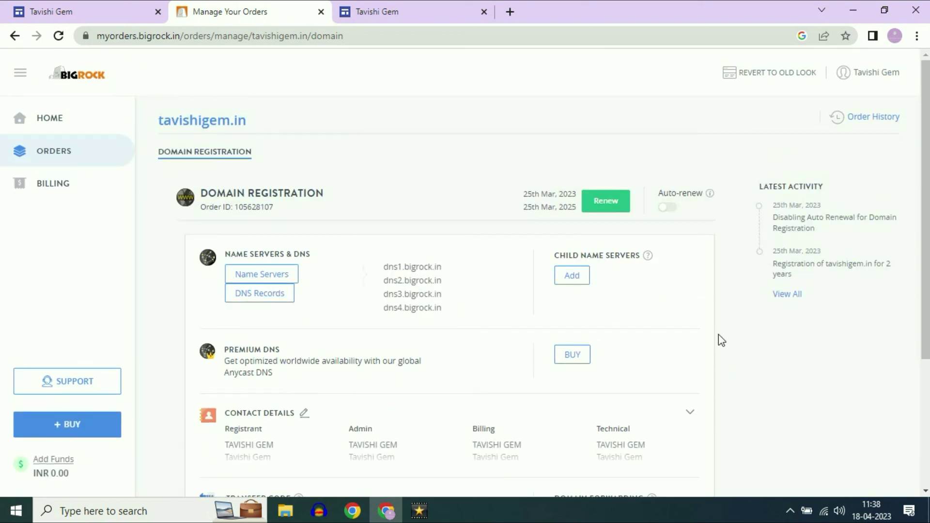